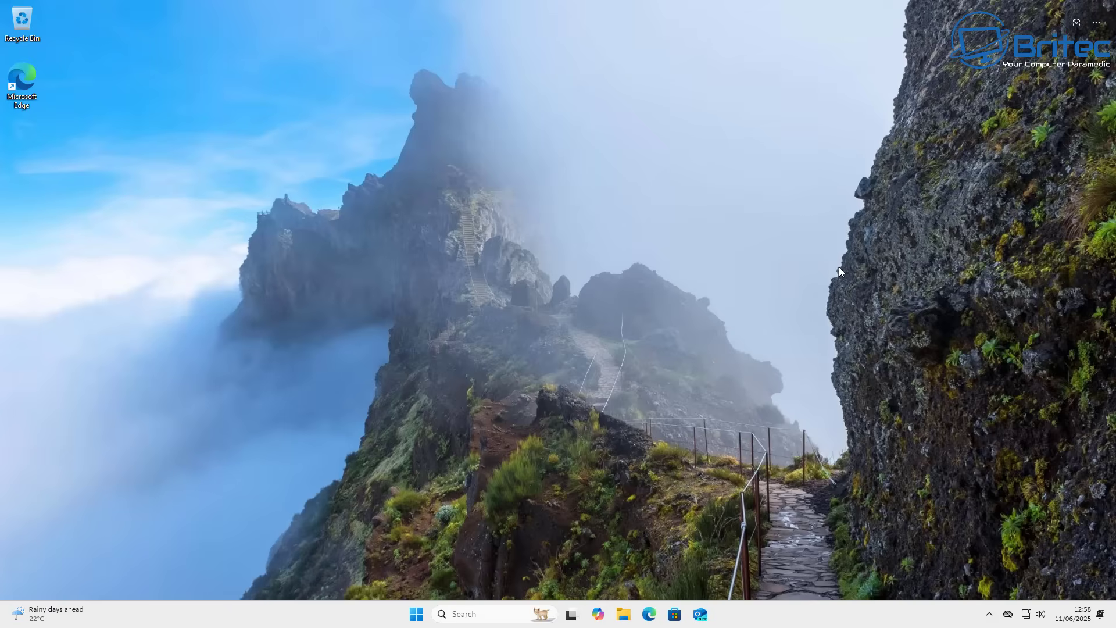
Examine the Documents and Pictures folders in File Explorer for personal files that need backing up, viewing Documents as extra large icons.
left_click(623, 616)
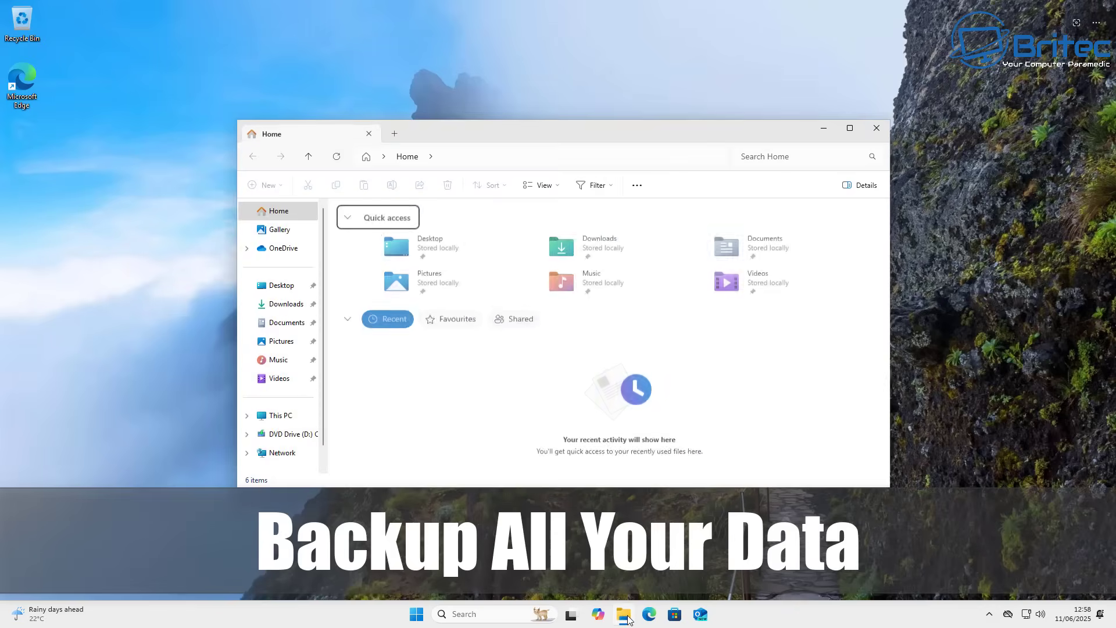
left_click(289, 327)
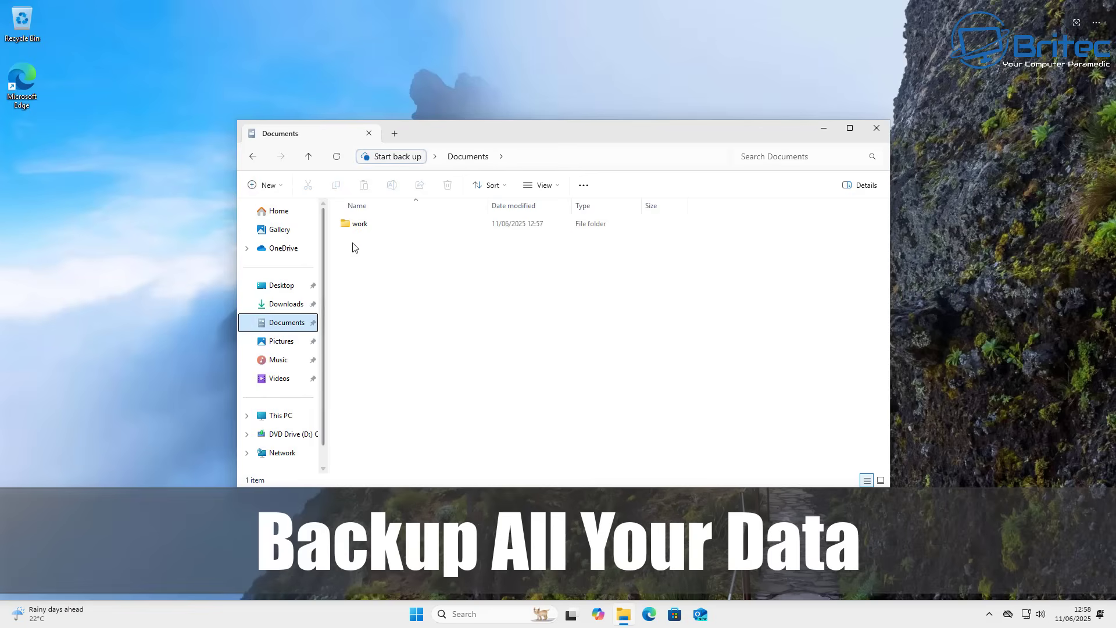
left_click(544, 187)
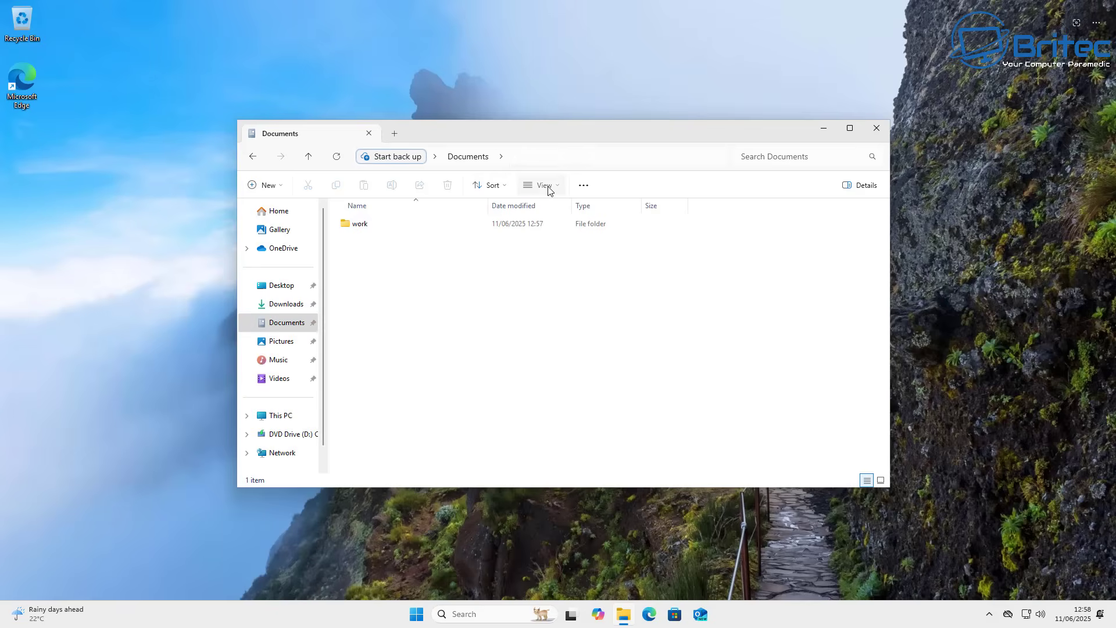
left_click(542, 213)
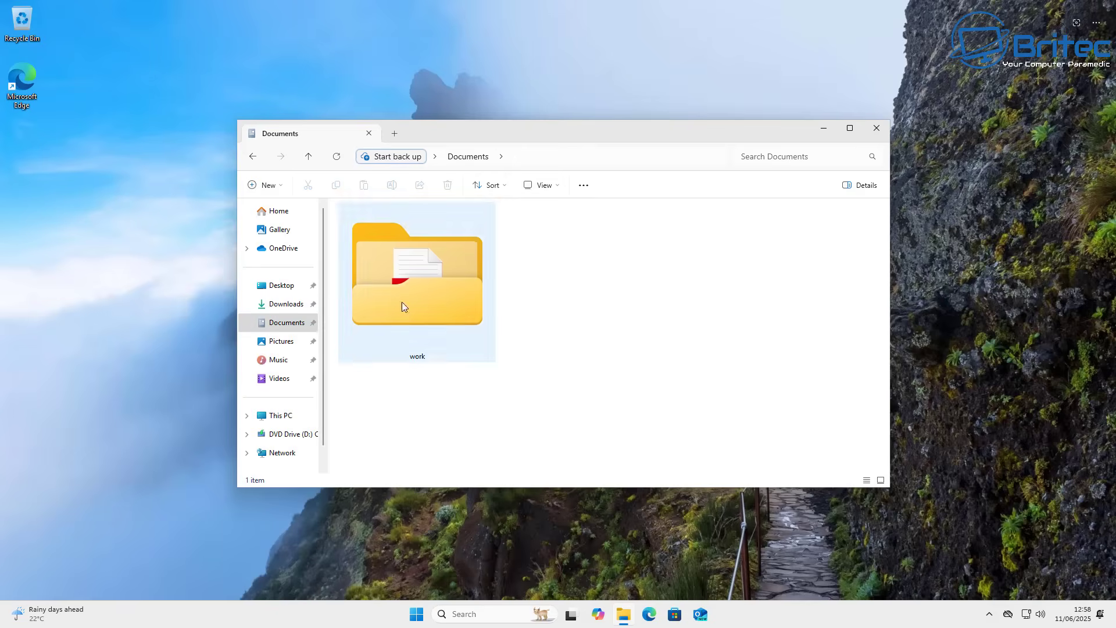
left_click(254, 159)
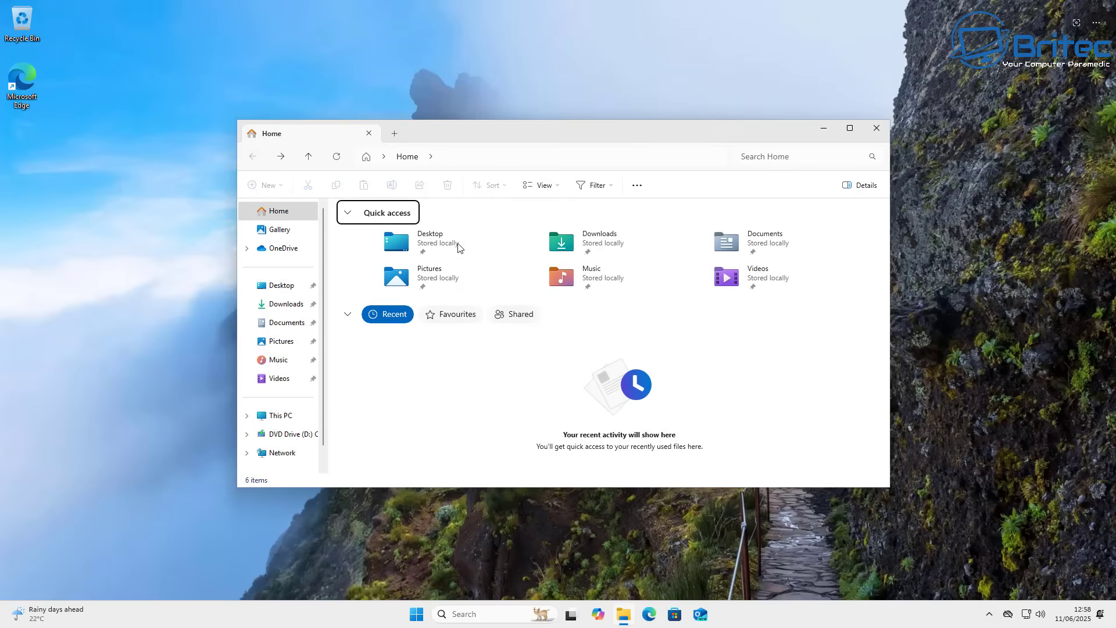
double_click(435, 279)
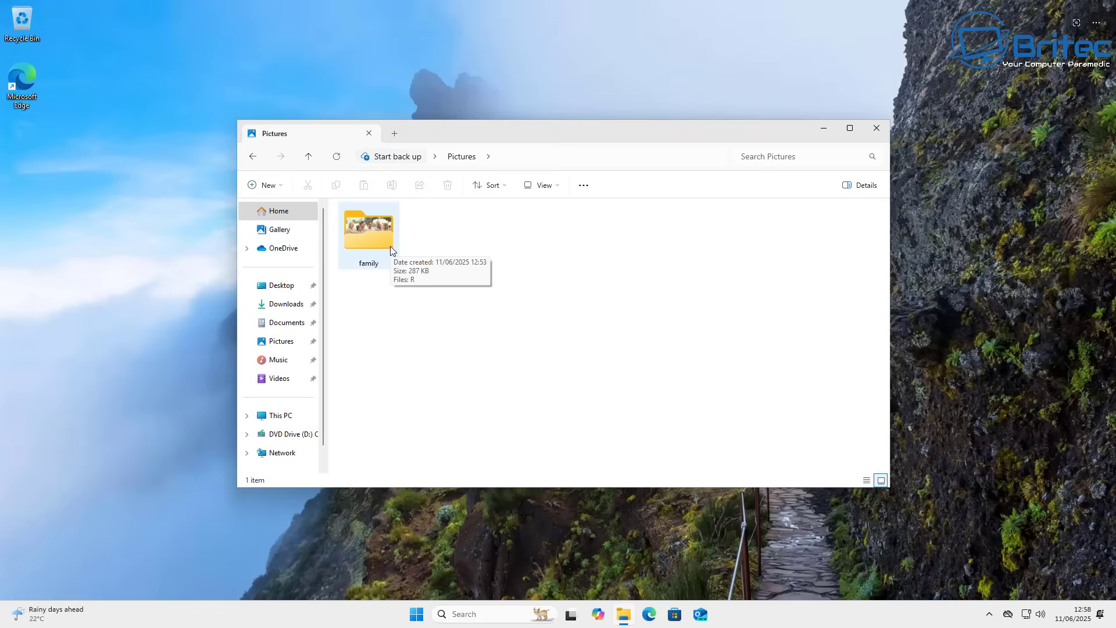
left_click(873, 133)
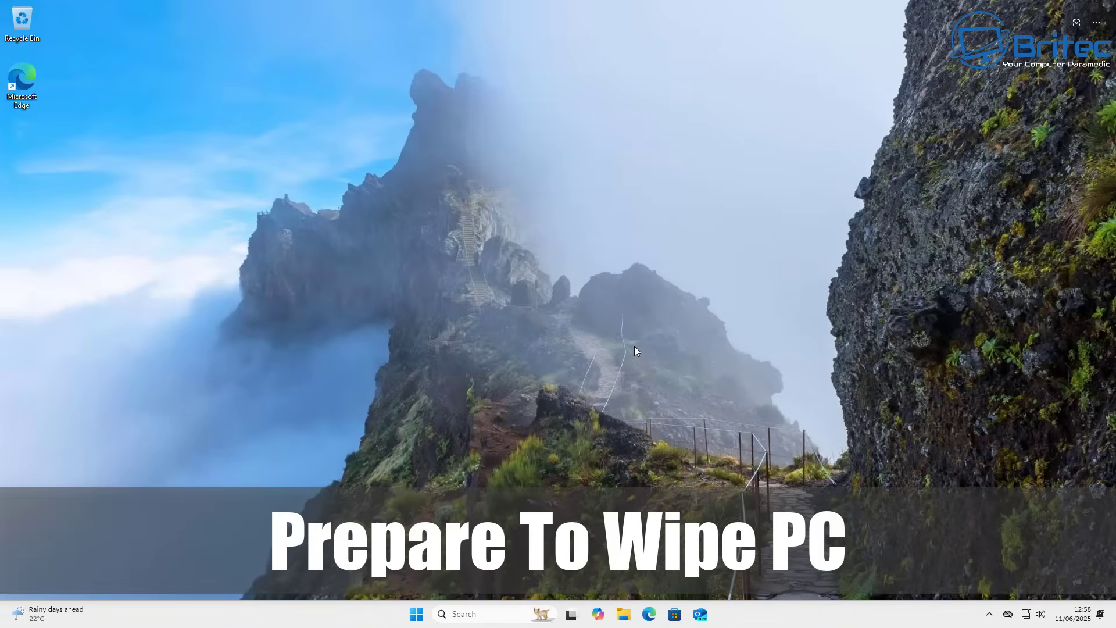
Open Windows Settings in a maximised window and go to the System Recovery options.
left_click(416, 615)
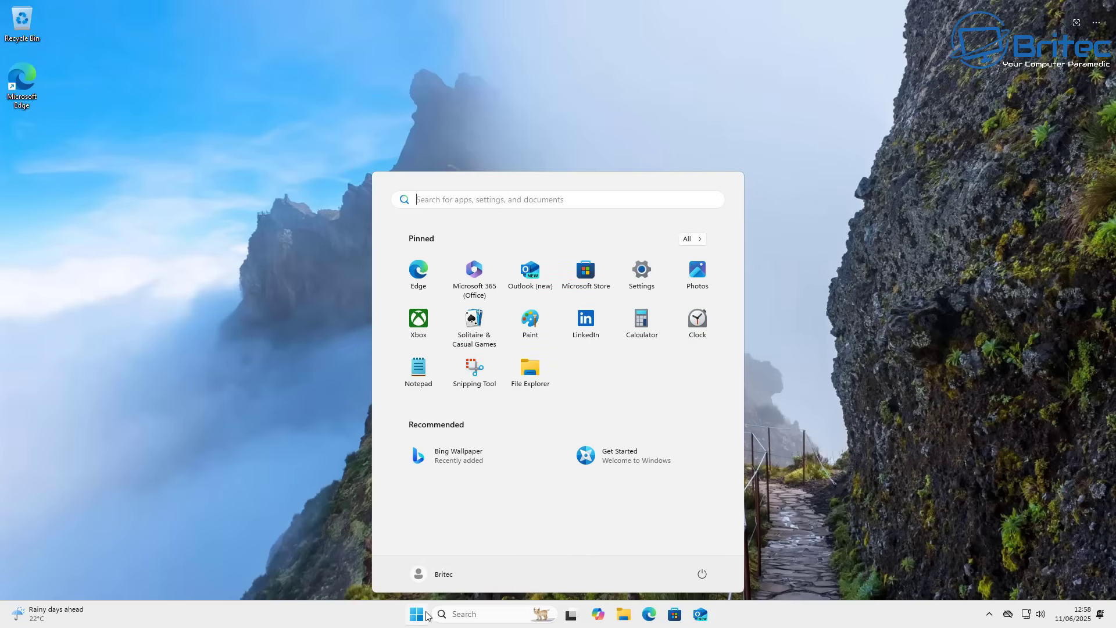
left_click(640, 275)
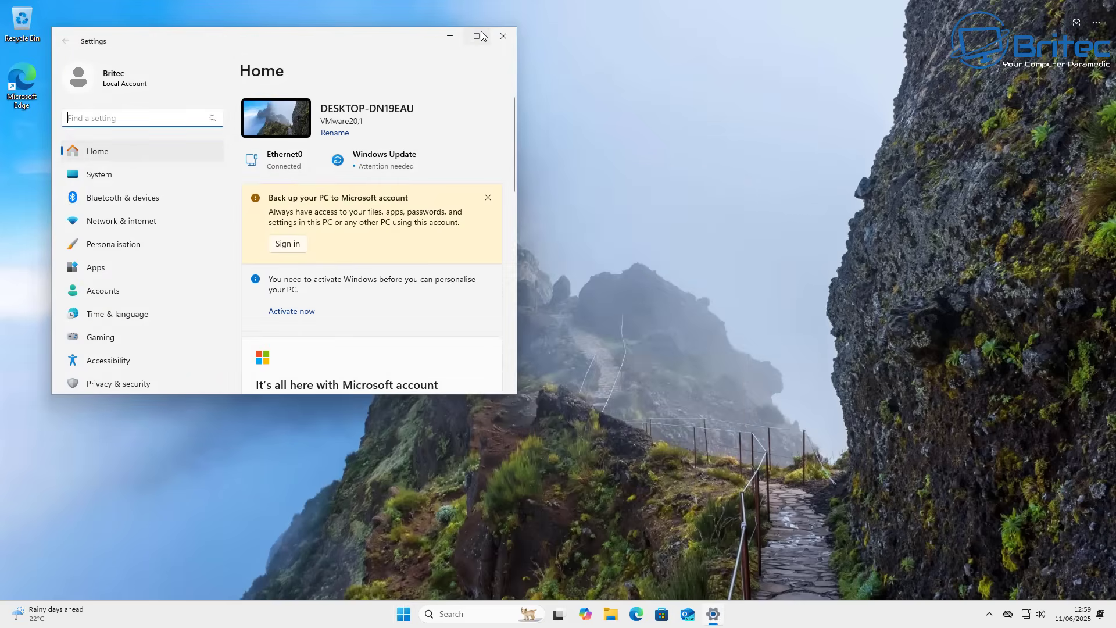
left_click(476, 36)
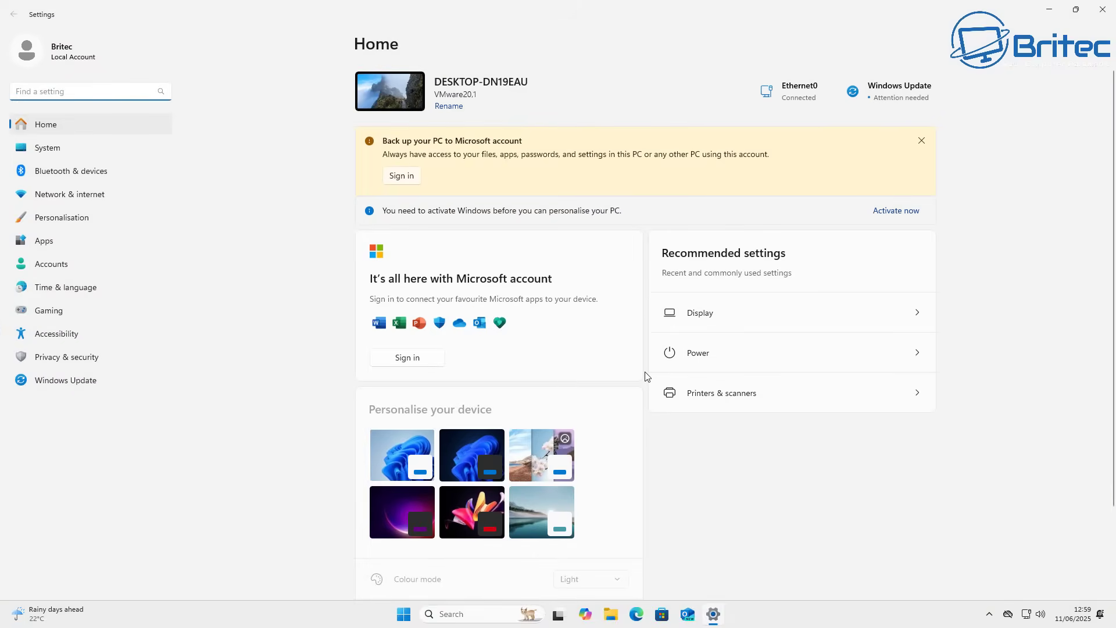
left_click(61, 149)
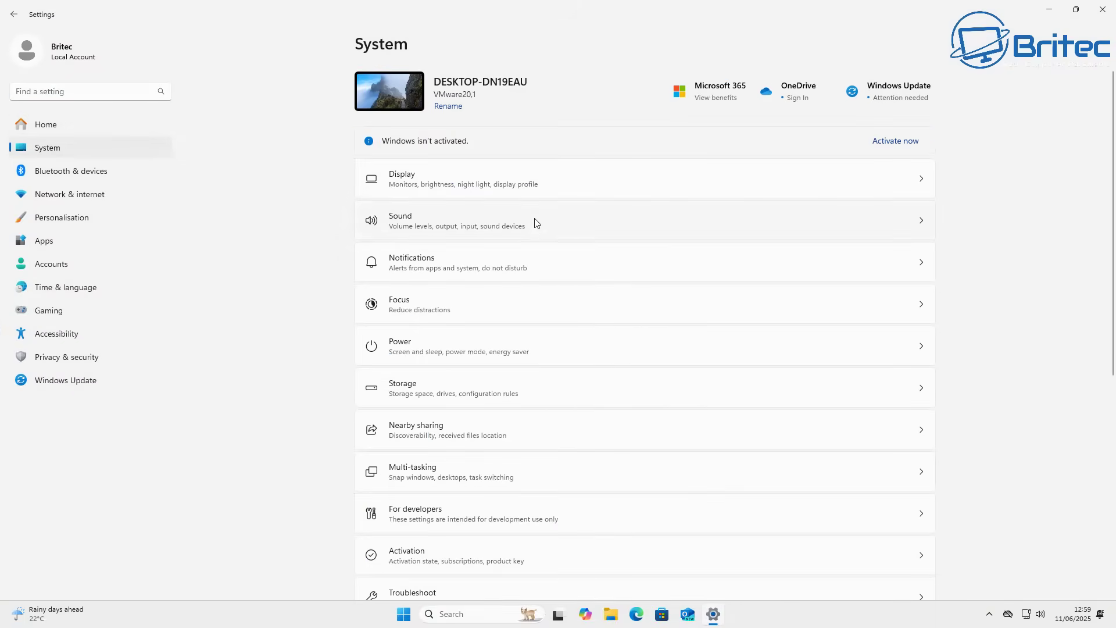
scroll(587, 349, "down", 3)
scroll(593, 360, "down", 3)
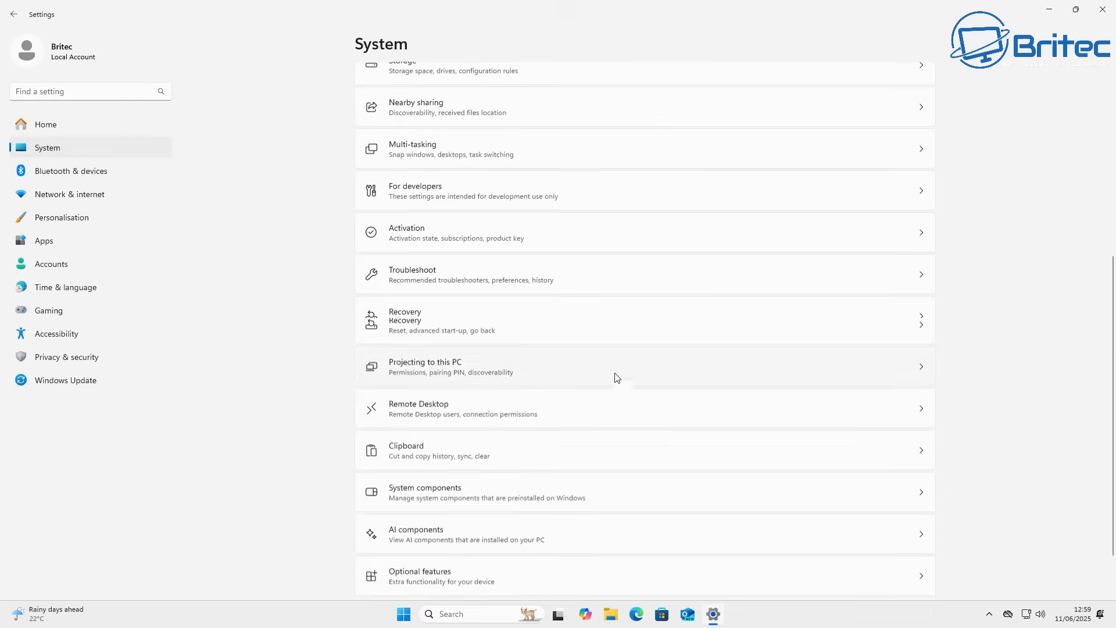
left_click(504, 323)
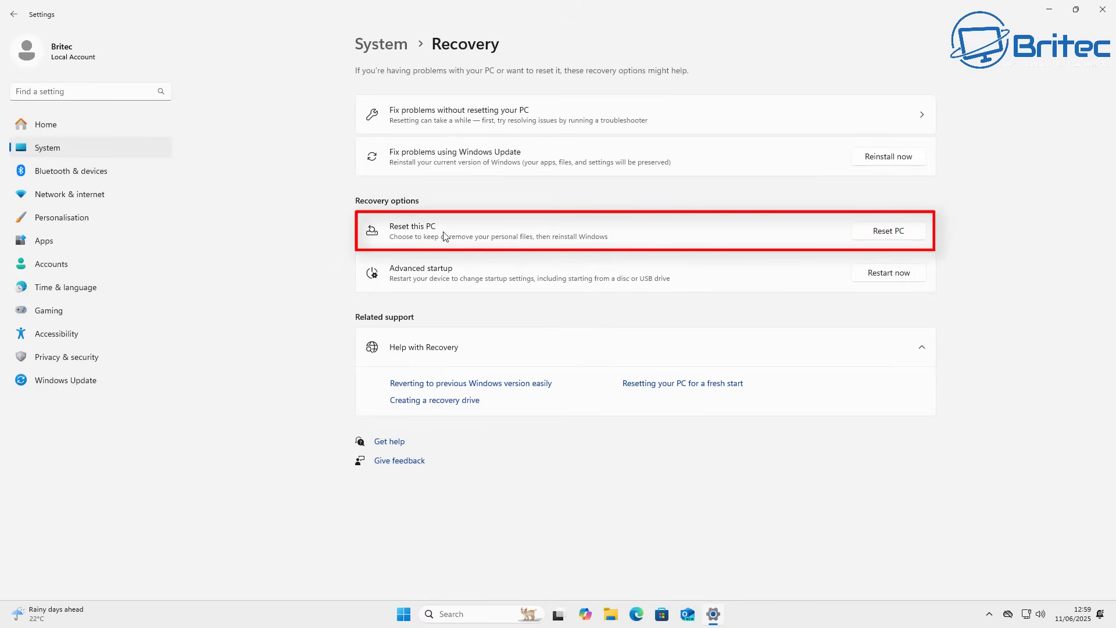
Set up a reset of this PC that removes everything and reinstalls Windows by cloud download.
left_click(904, 236)
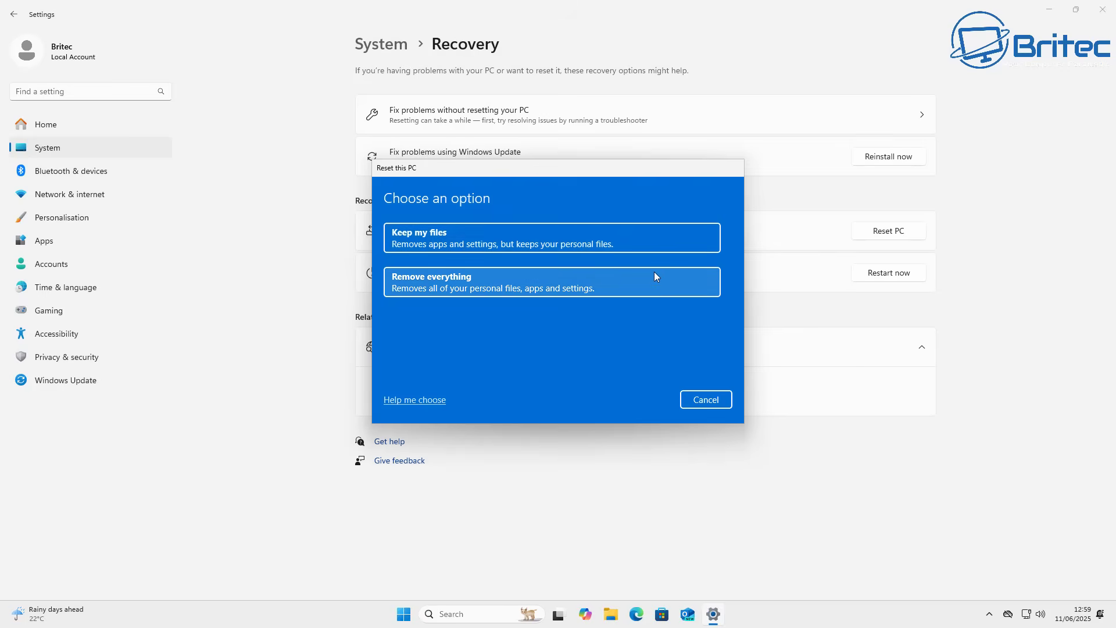
left_click(432, 288)
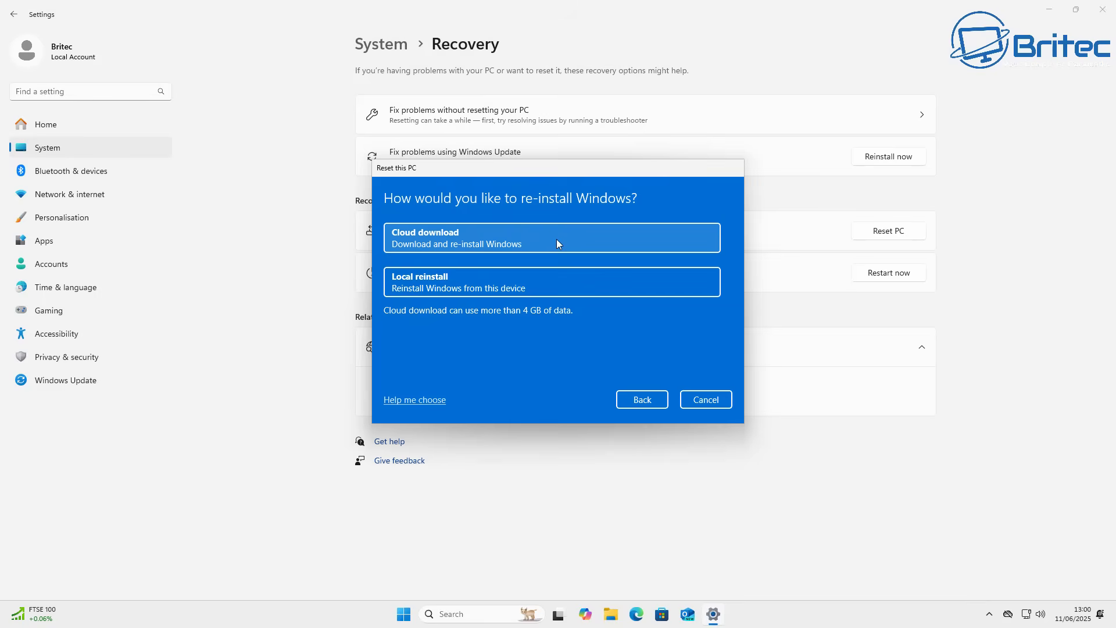
left_click(557, 239)
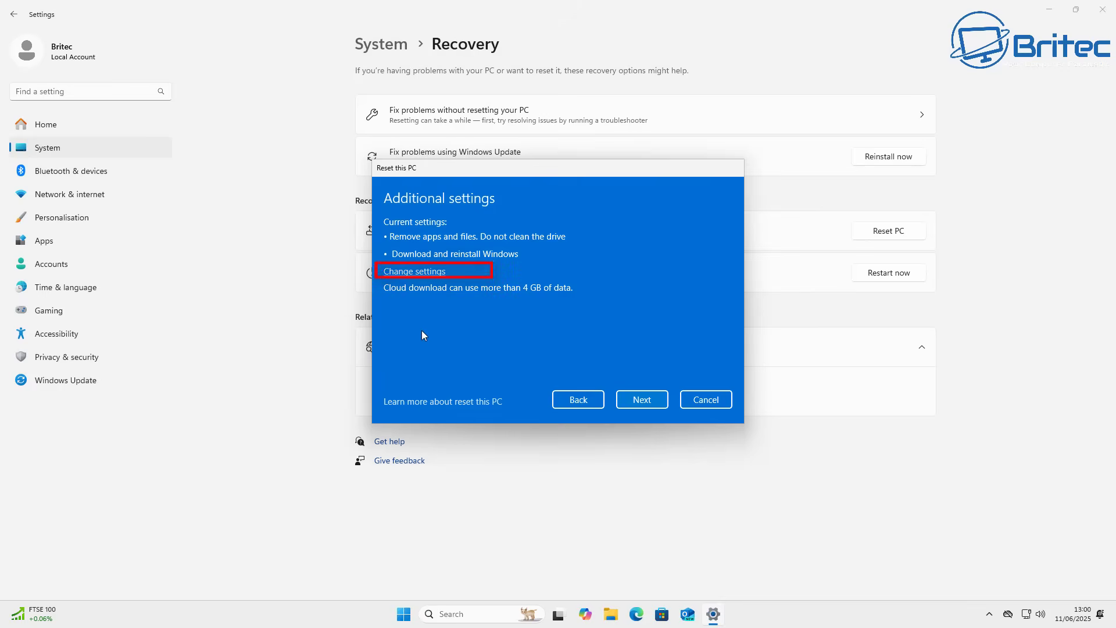
Set Clean data to Yes in the additional reset settings and start resetting the PC.
left_click(422, 279)
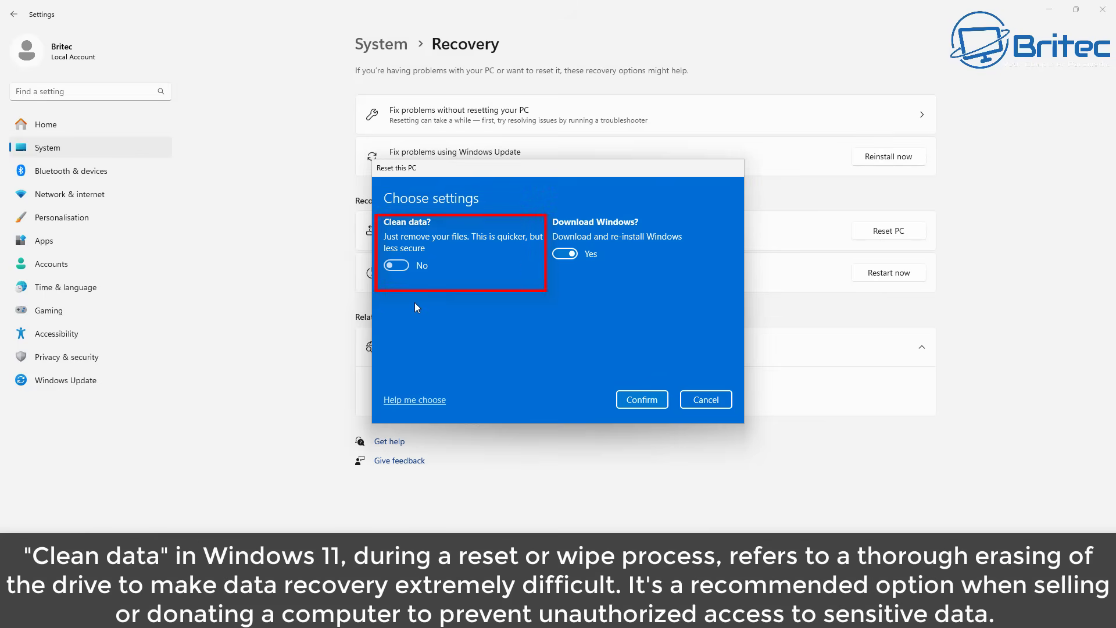
left_click(401, 268)
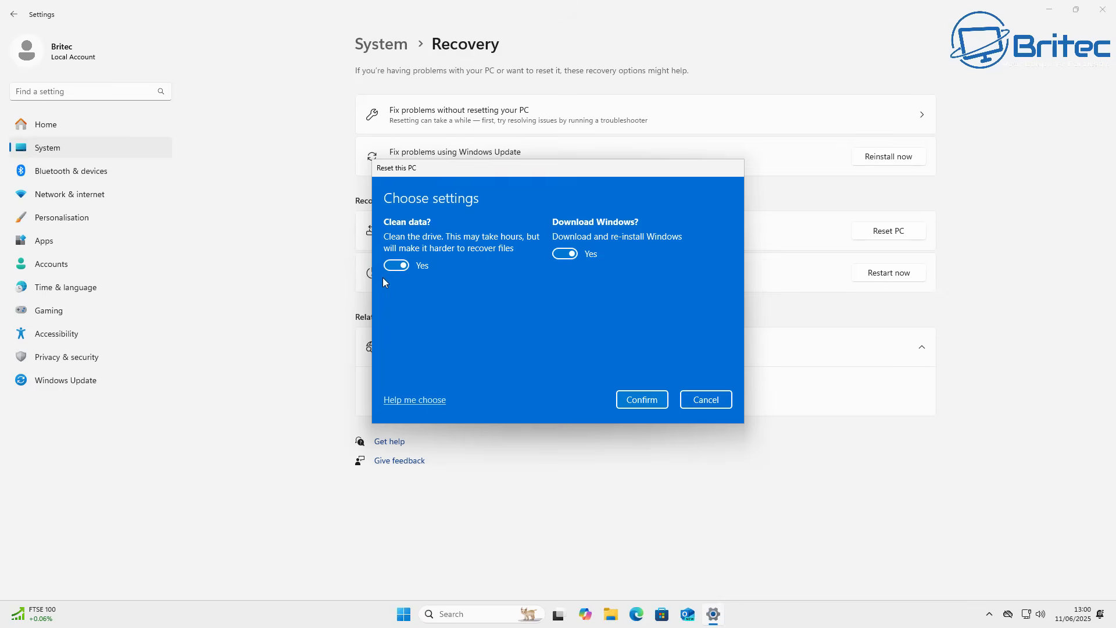
left_click(643, 400)
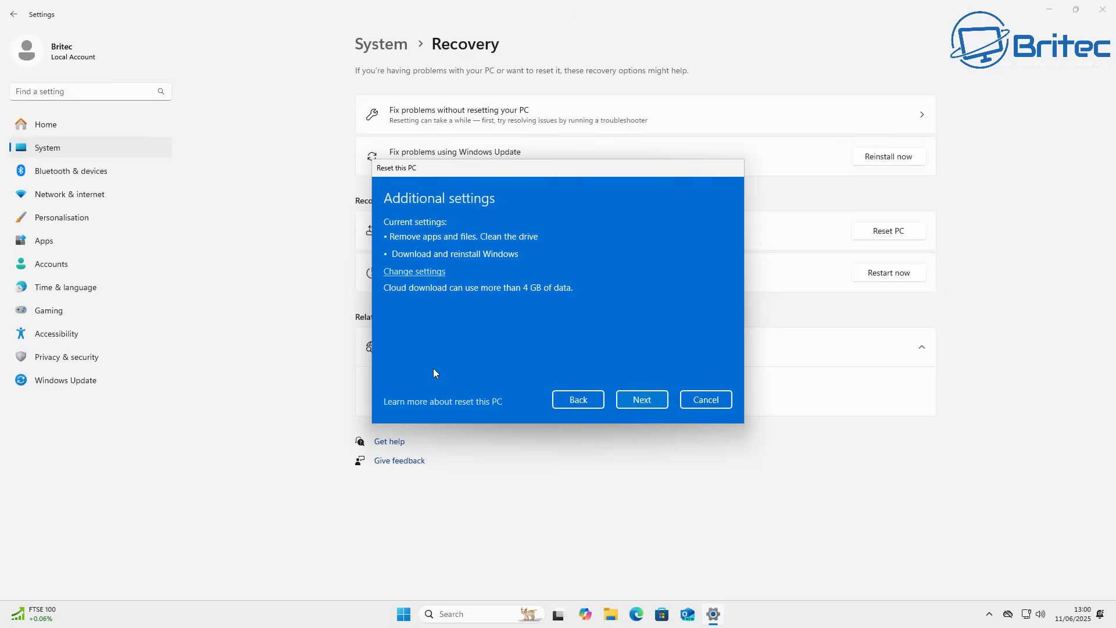
left_click(639, 398)
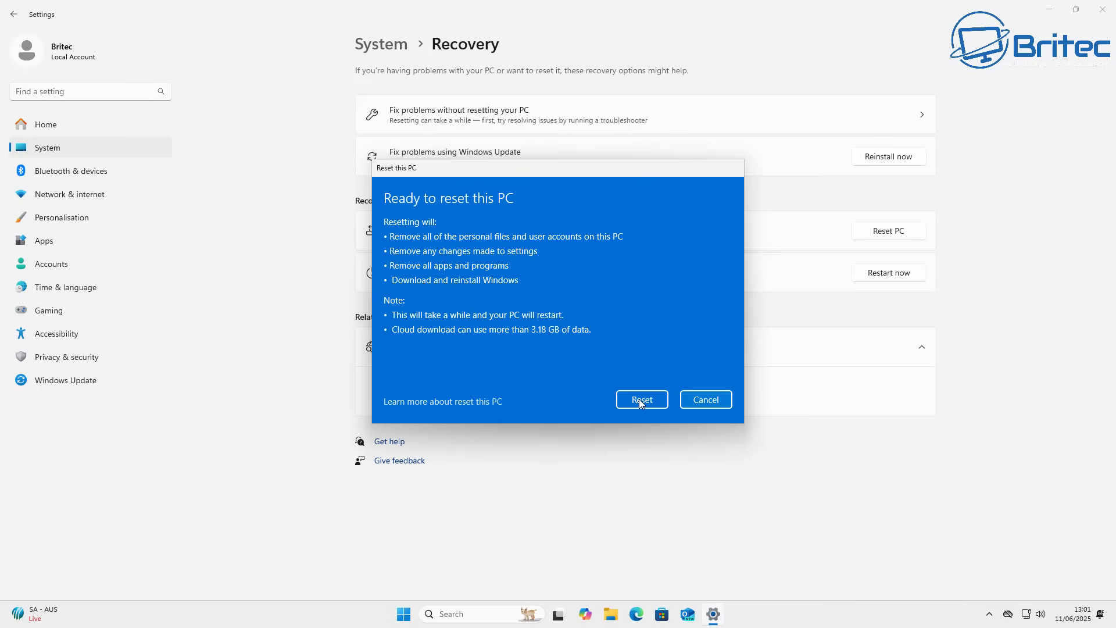
left_click(641, 400)
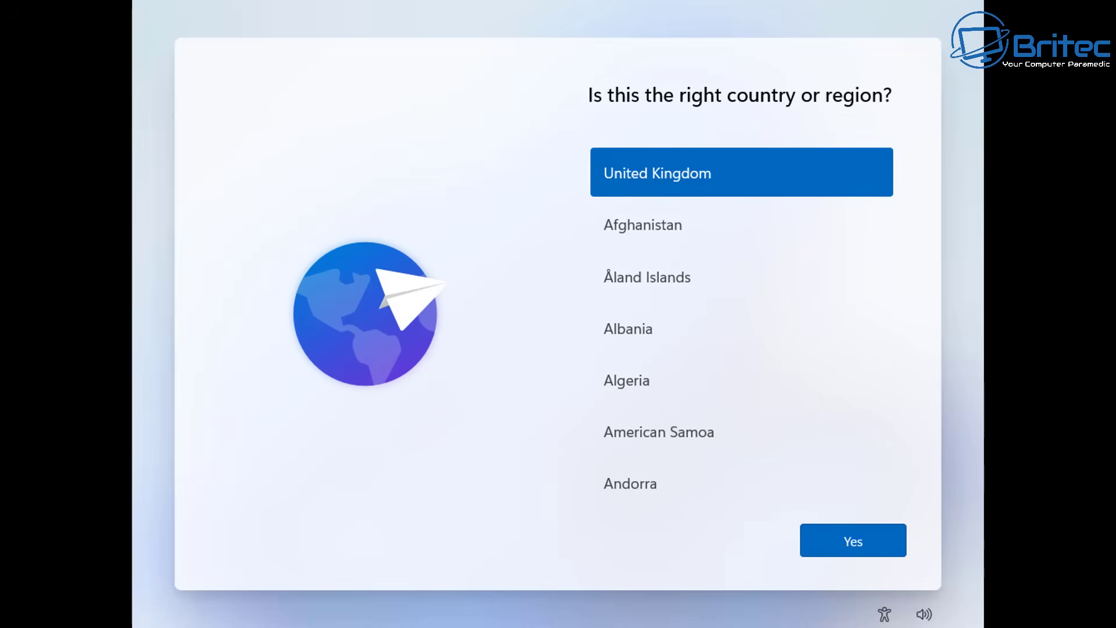
Accept United Kingdom as both the region and the keyboard layout, without adding a second layout.
key("shift+F10")
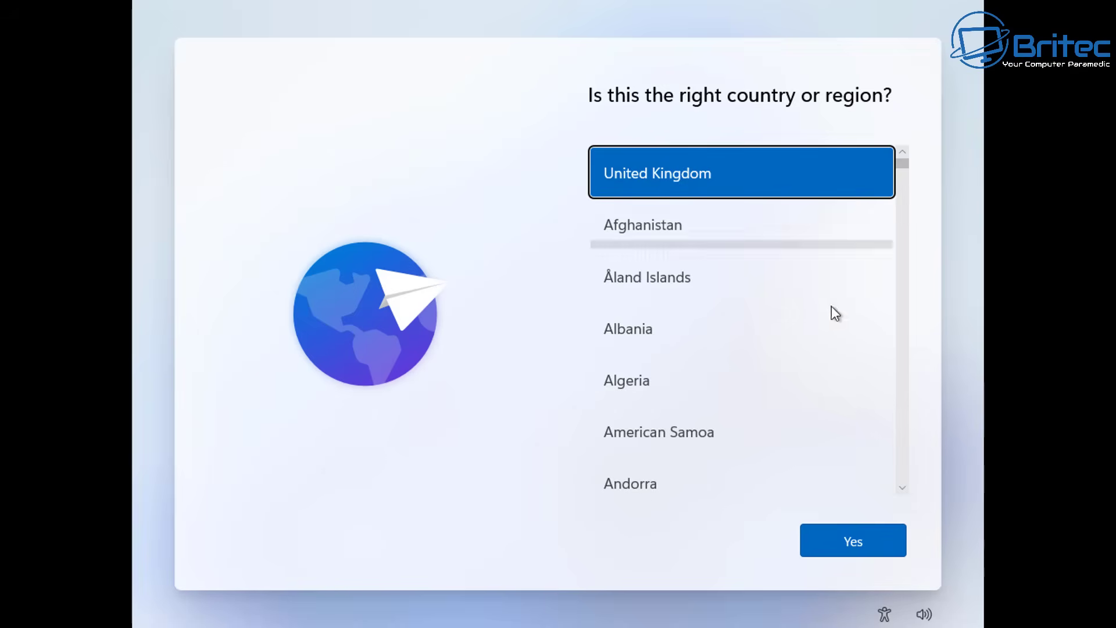
left_click(882, 556)
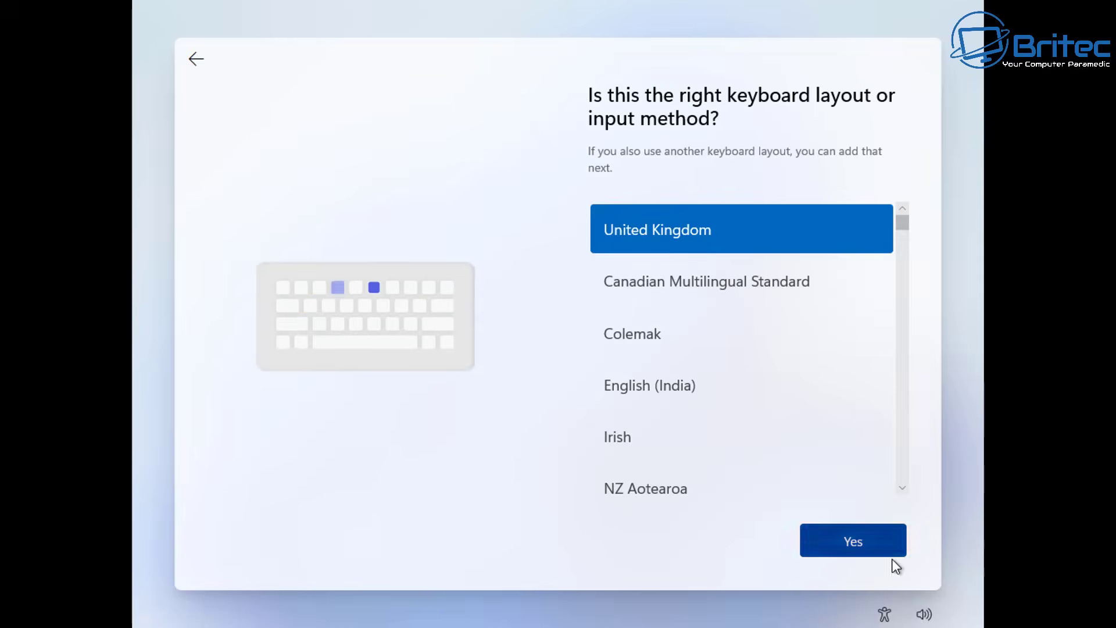
left_click(881, 546)
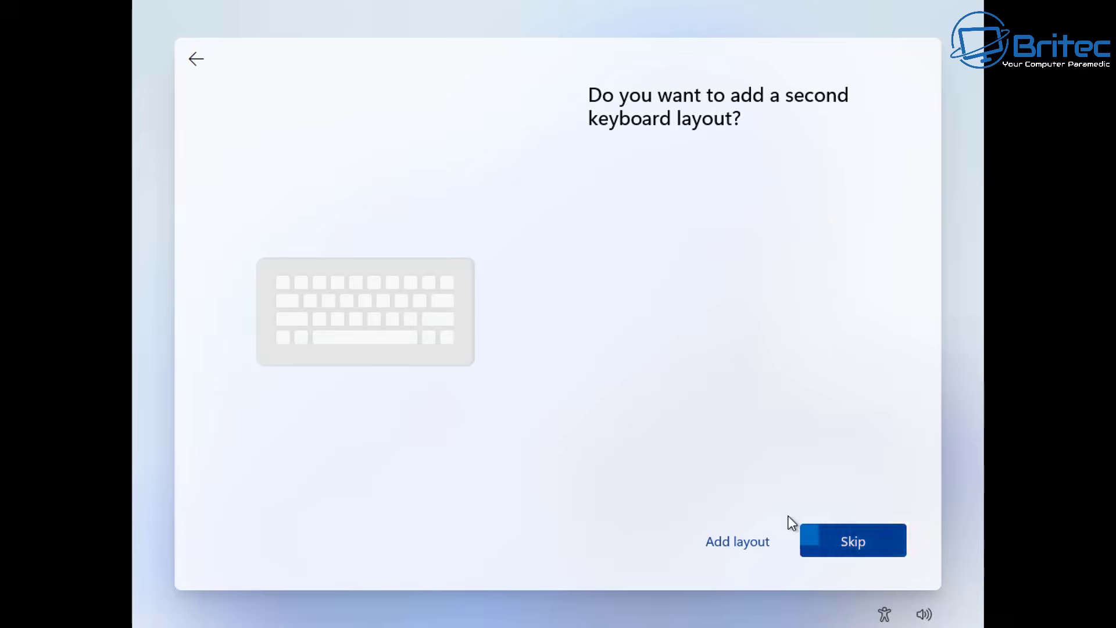
left_click(860, 548)
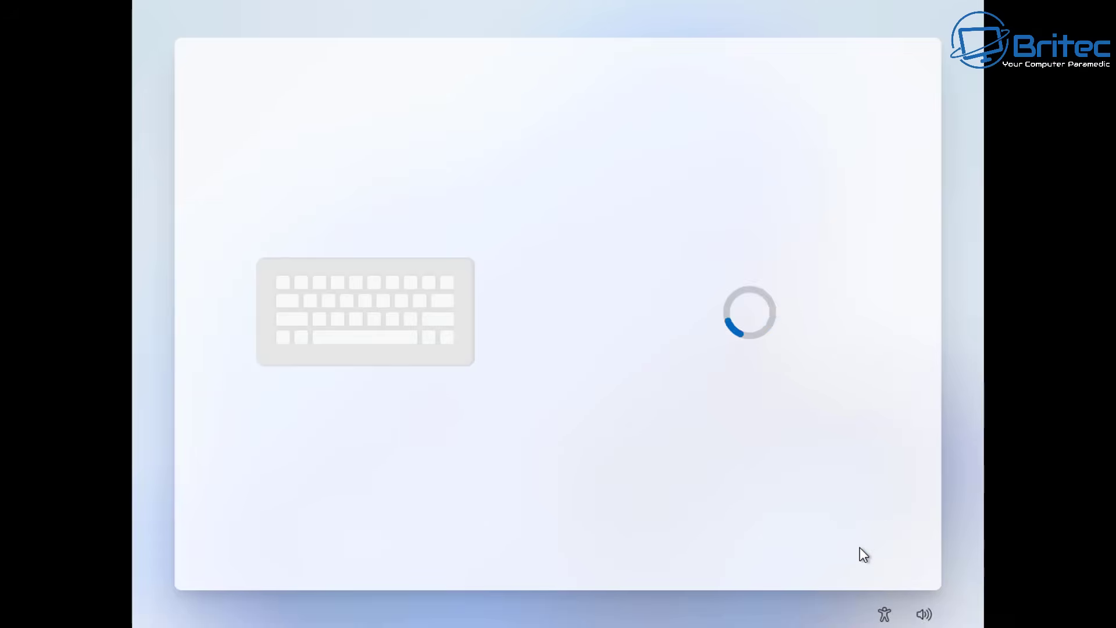
Skip naming the device and create a local user account named Britec with no password.
left_click(843, 542)
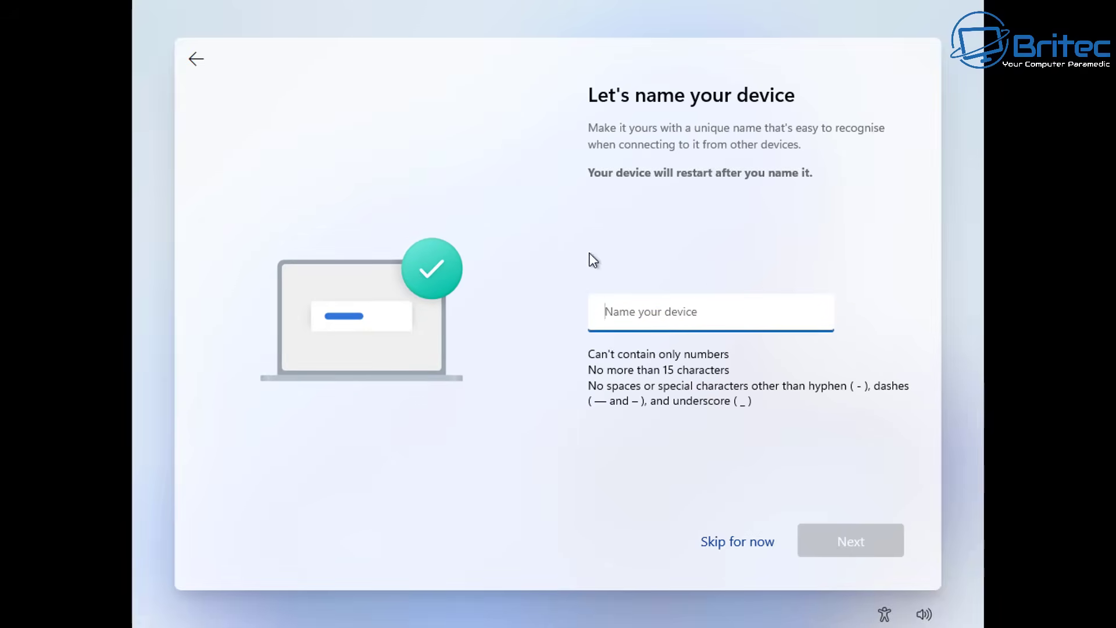
left_click(740, 542)
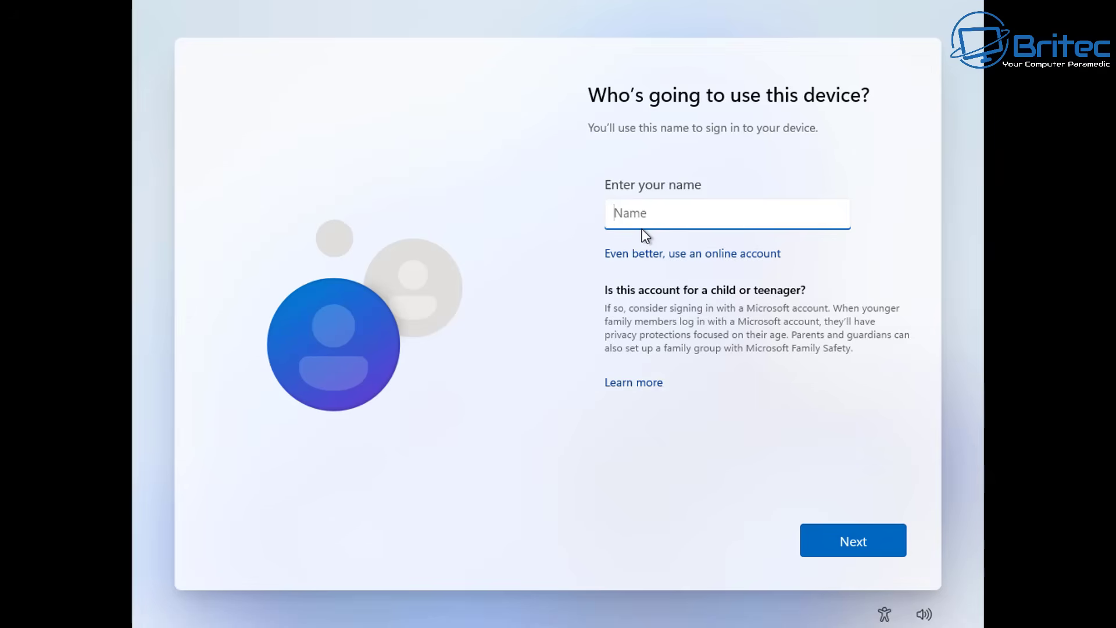
type("Britec")
left_click(846, 542)
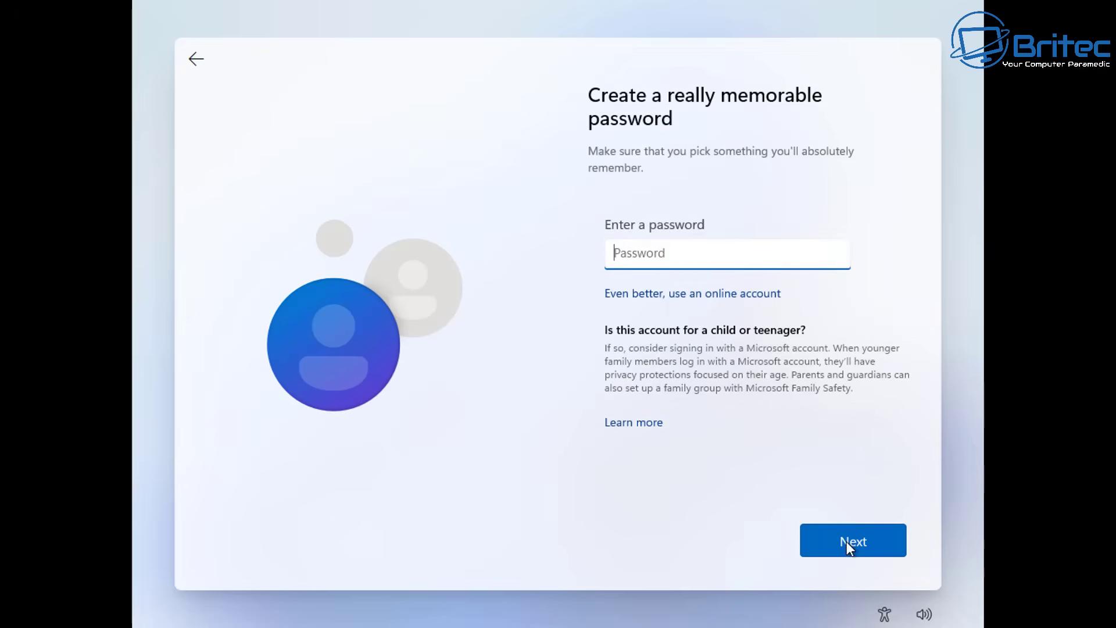
left_click(856, 543)
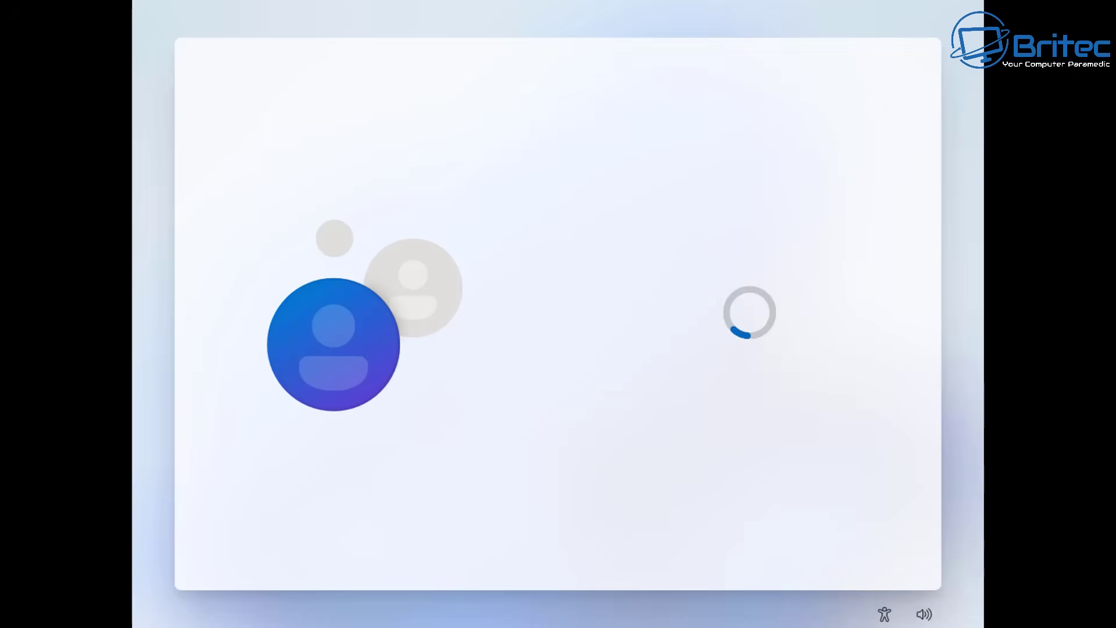
Decline location access for Microsoft and apps, and decline Find my device.
left_click(770, 413)
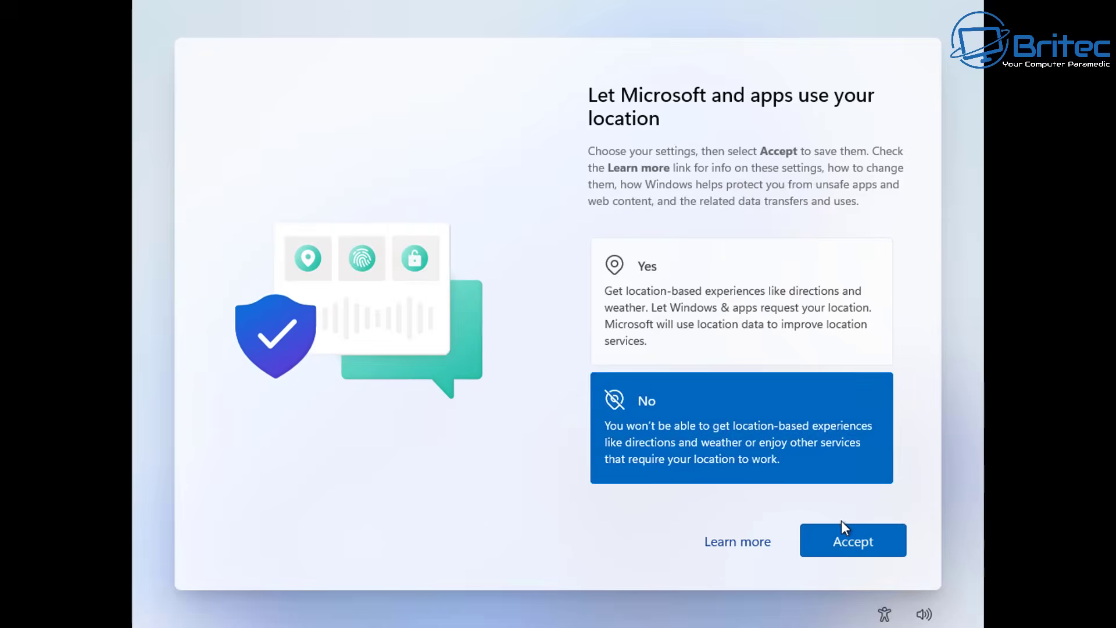
left_click(843, 531)
left_click(724, 393)
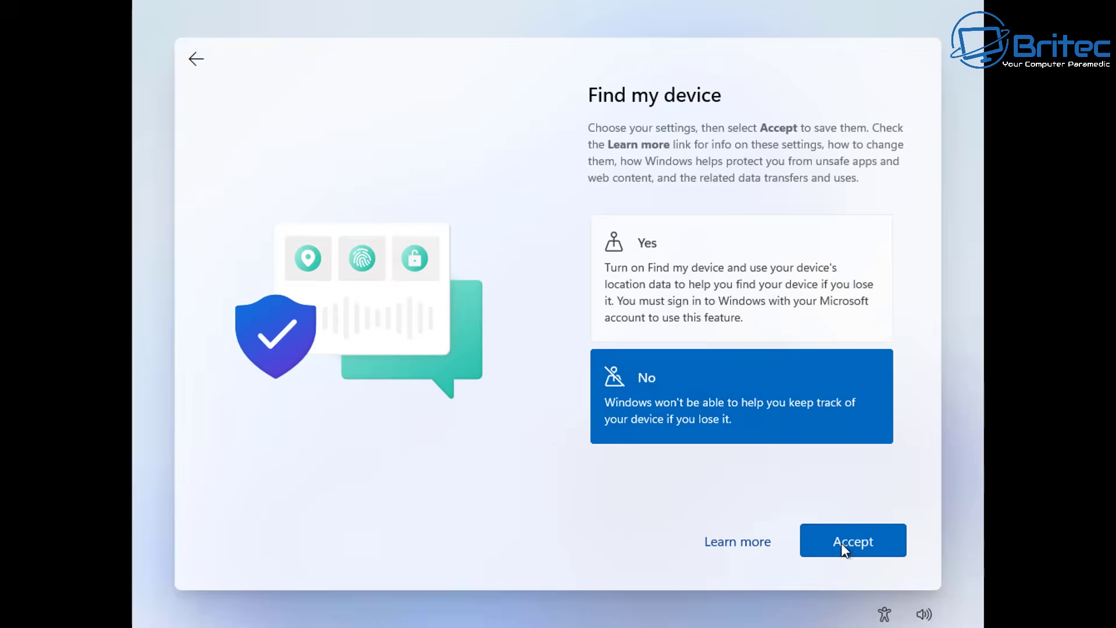
left_click(856, 544)
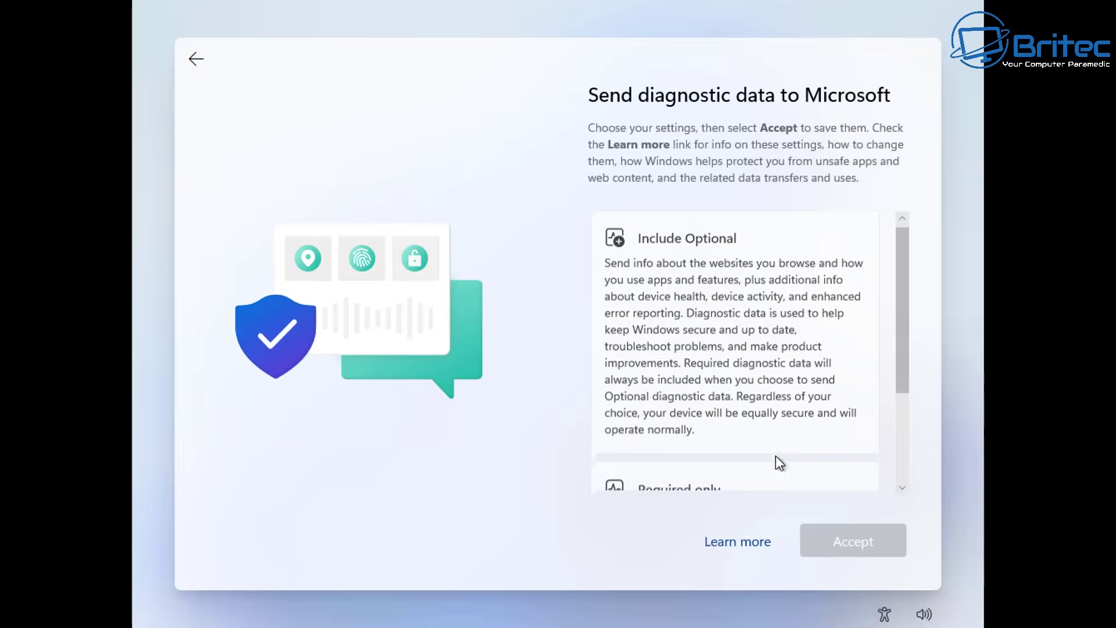
Limit diagnostic data to Required only and decline tailored experiences with diagnostic data.
scroll(777, 463, "down", 3)
left_click(775, 432)
left_click(892, 542)
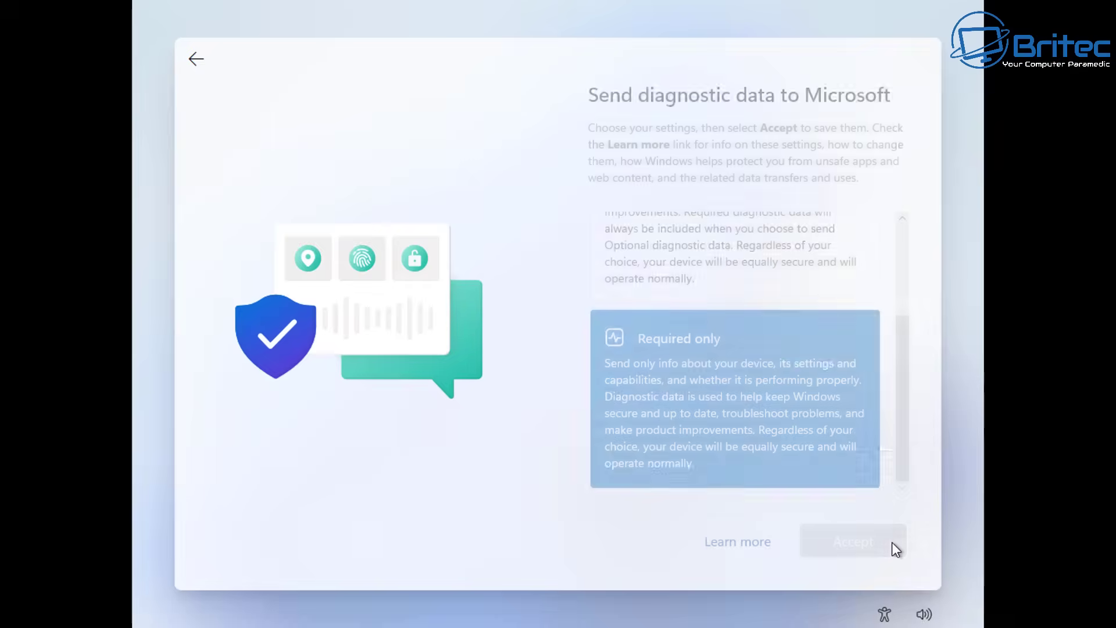
left_click(746, 406)
left_click(856, 539)
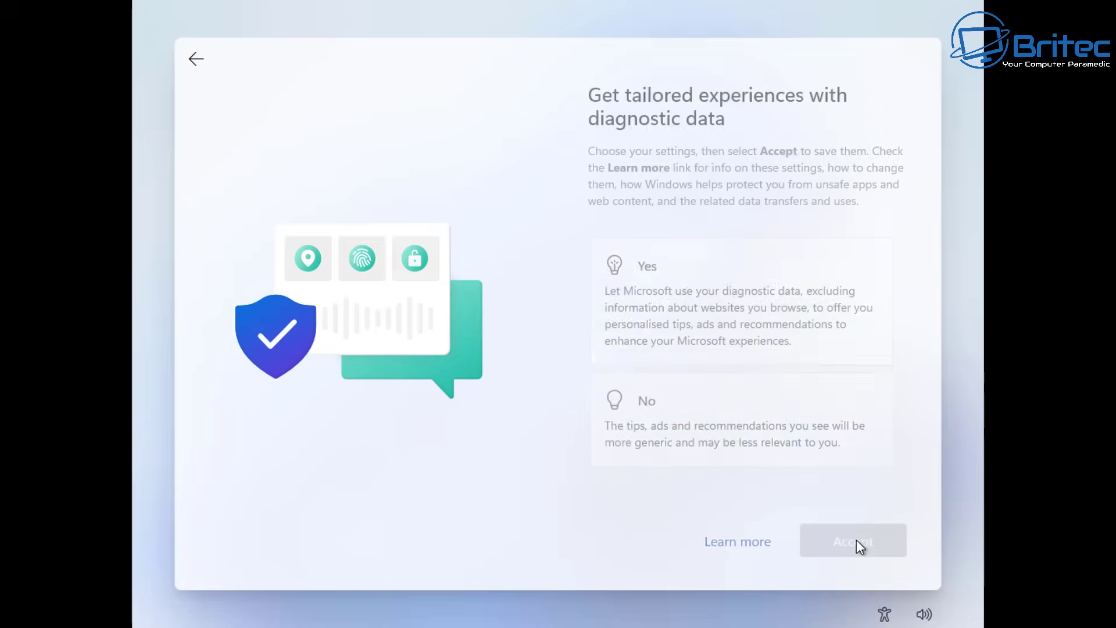
left_click(793, 434)
left_click(859, 542)
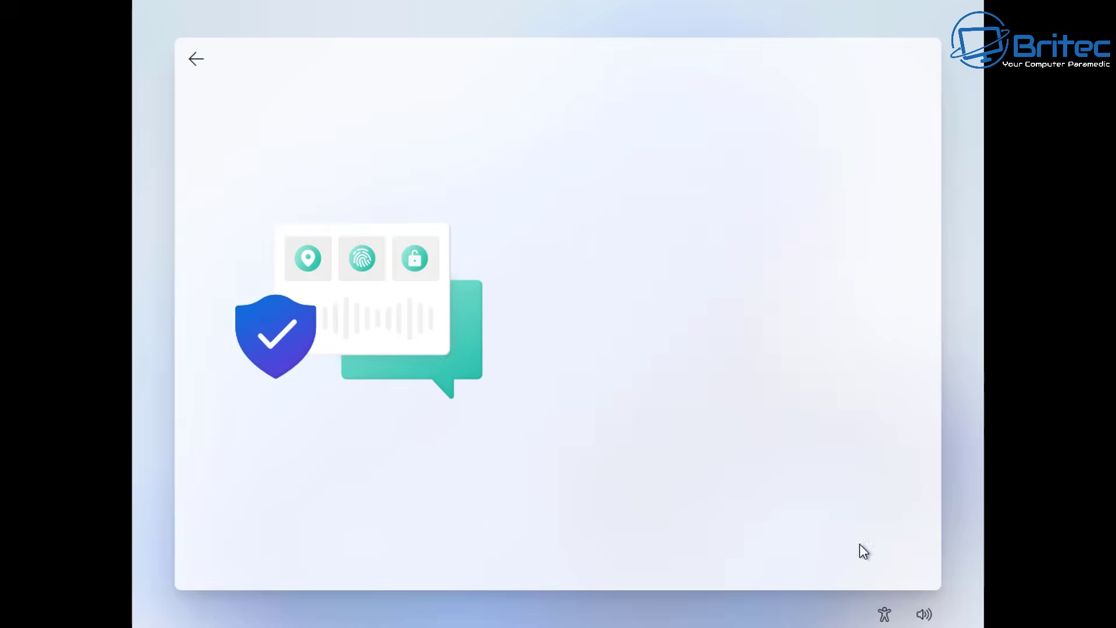
Decline the remaining privacy option and accept the choice to finish the initial Windows setup.
left_click(748, 374)
left_click(888, 543)
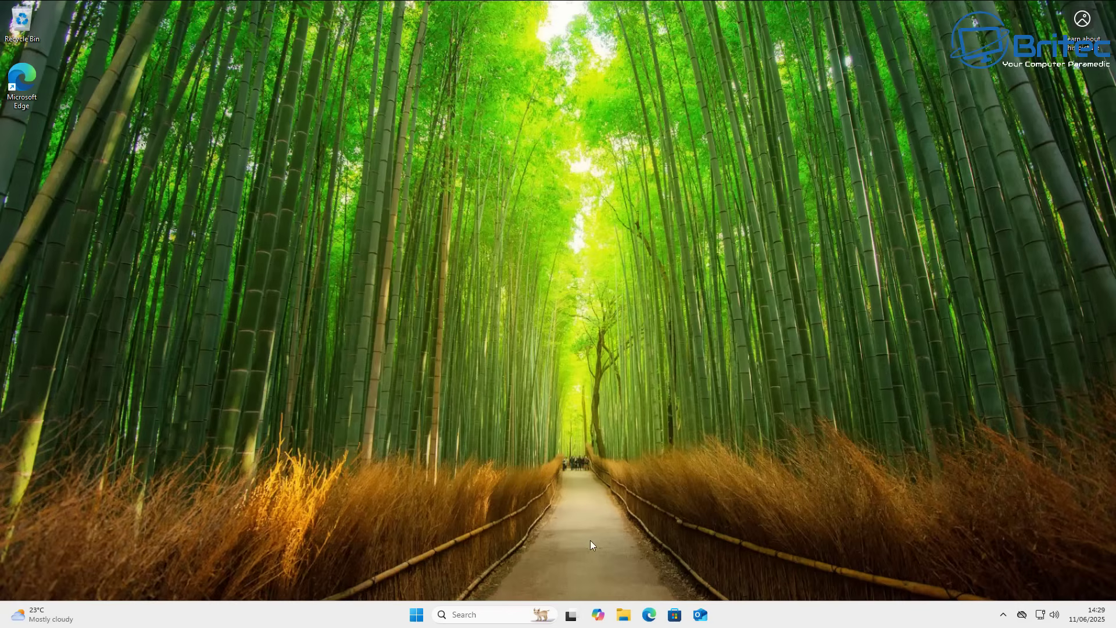
Find the sysprep application by searching C:\Windows\System32 for "sysprep" in File Explorer, and launch it.
left_click(623, 614)
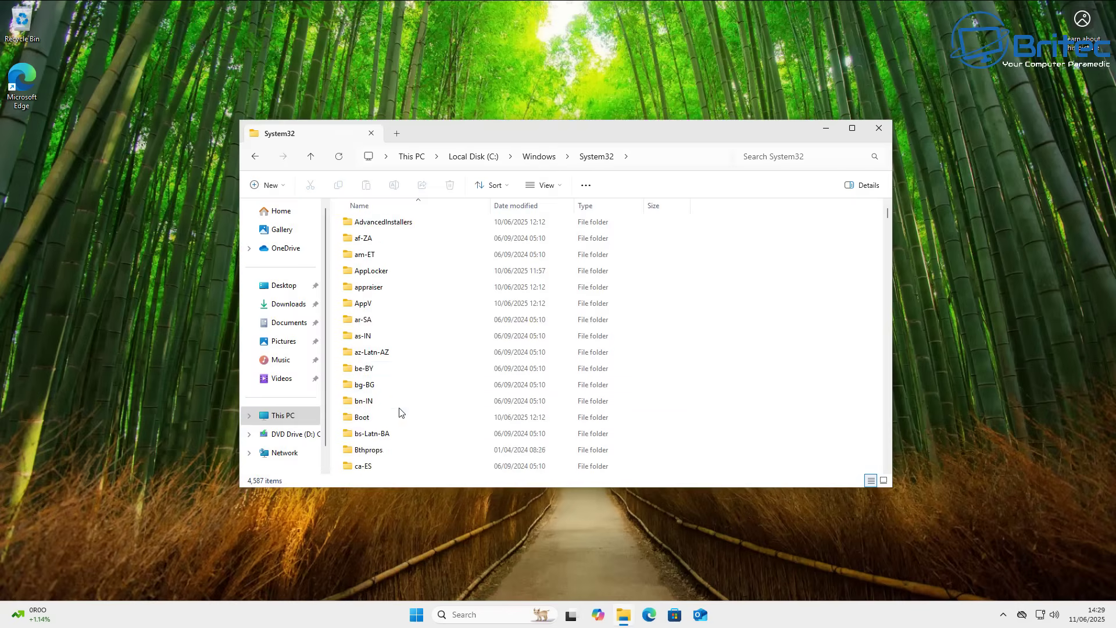
scroll(399, 412, "down", 15)
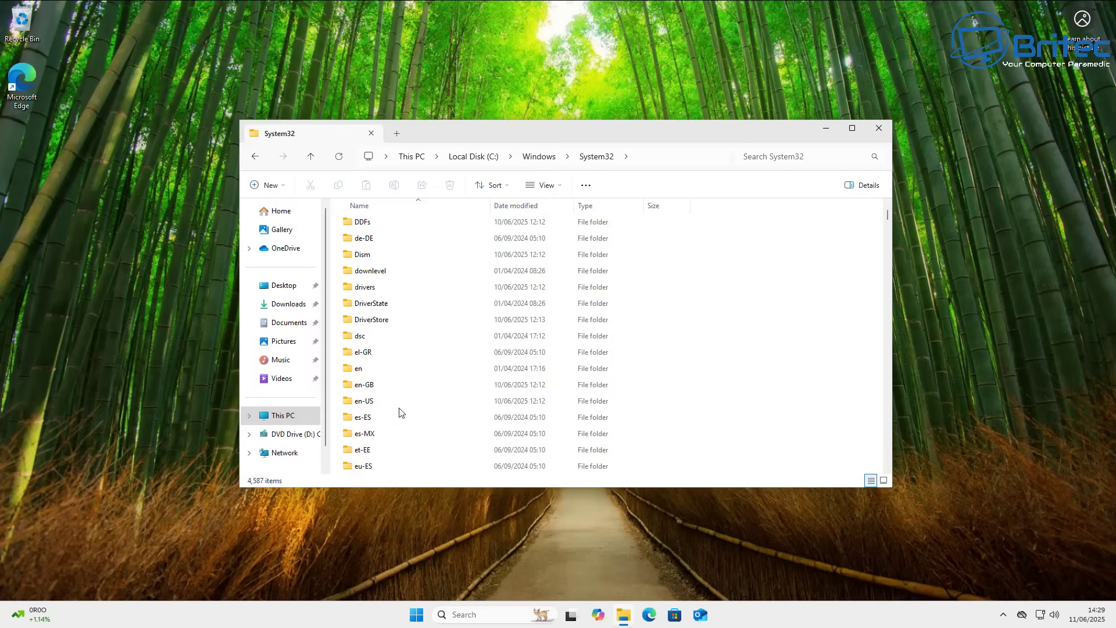
scroll(399, 412, "down", 9)
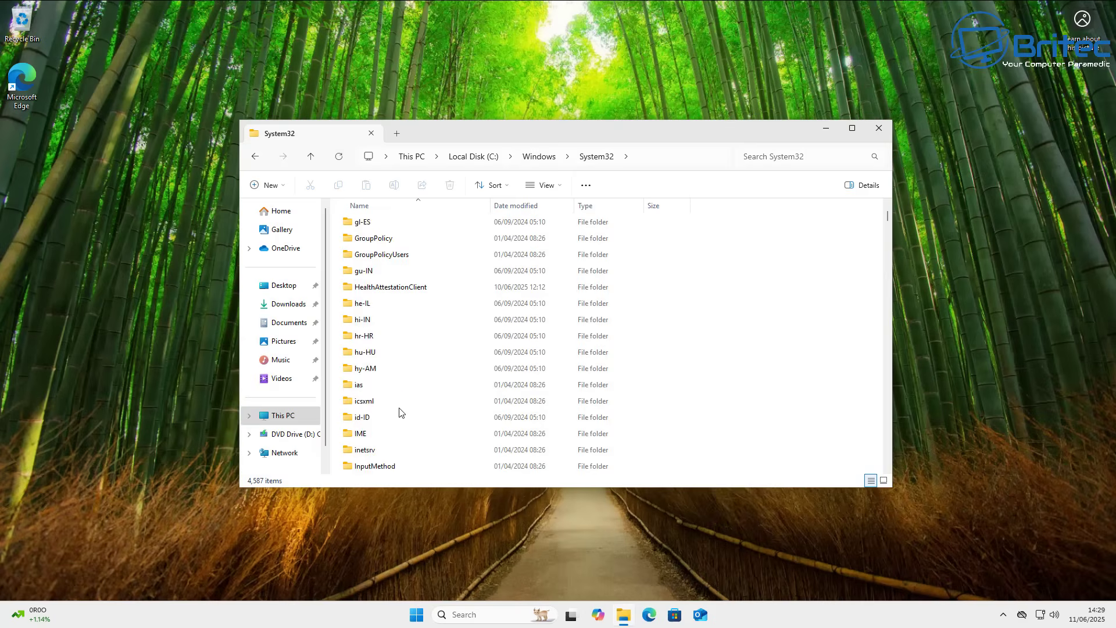
scroll(399, 412, "down", 14)
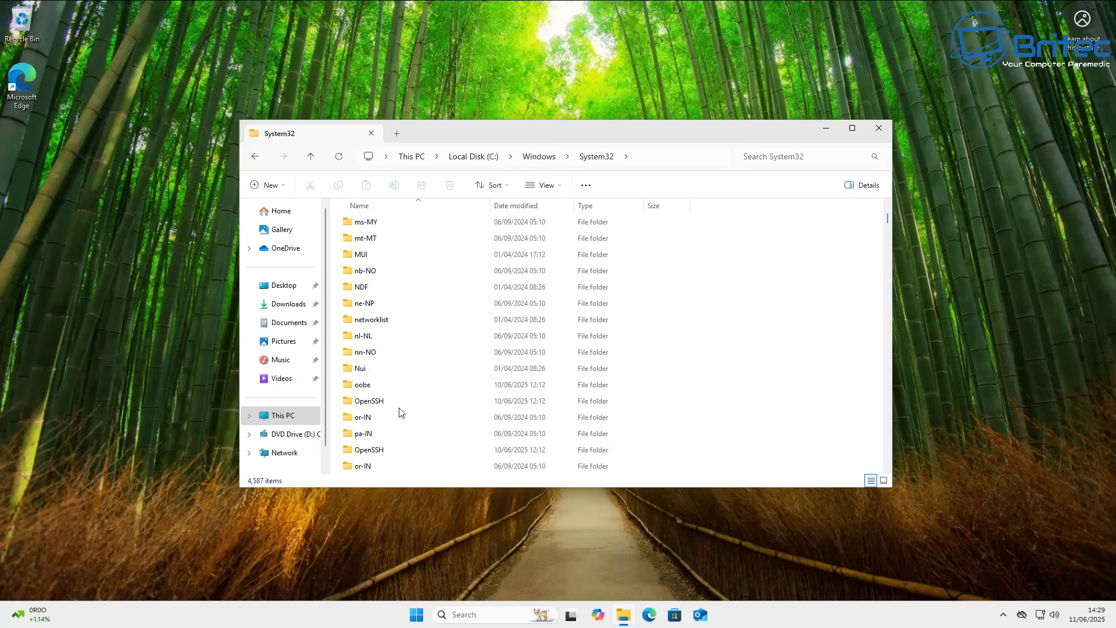
left_click(764, 159)
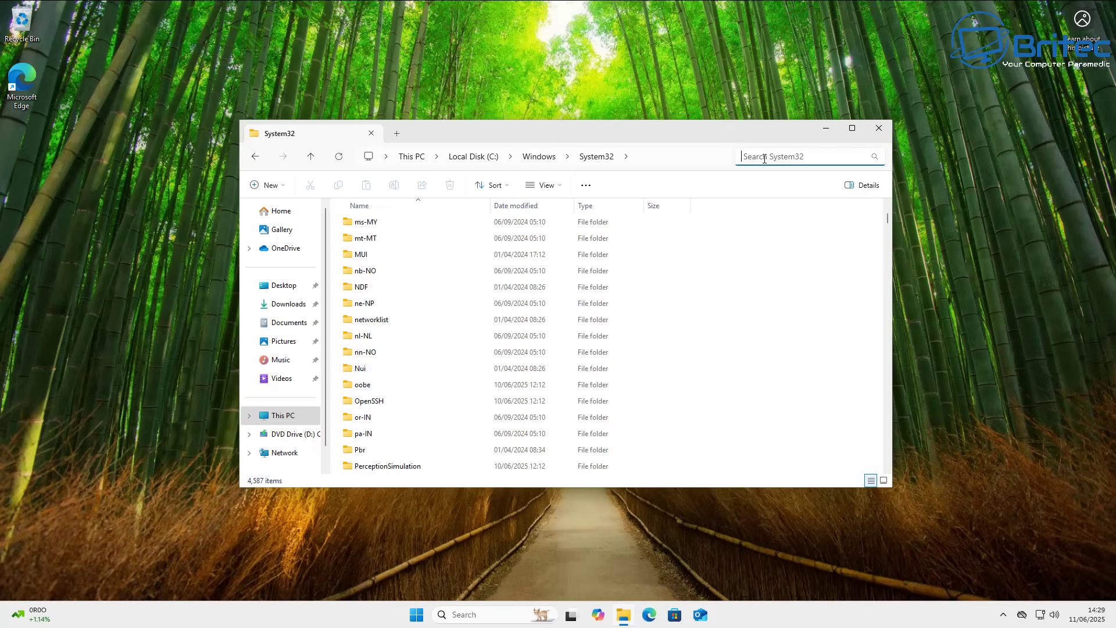
type("syspr")
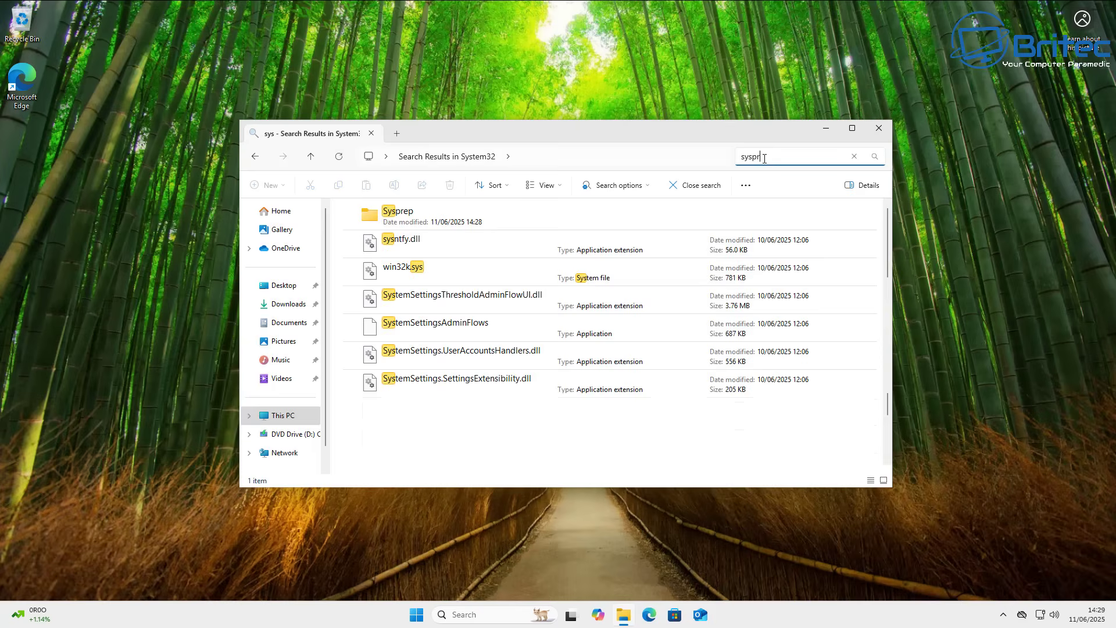
type("ep")
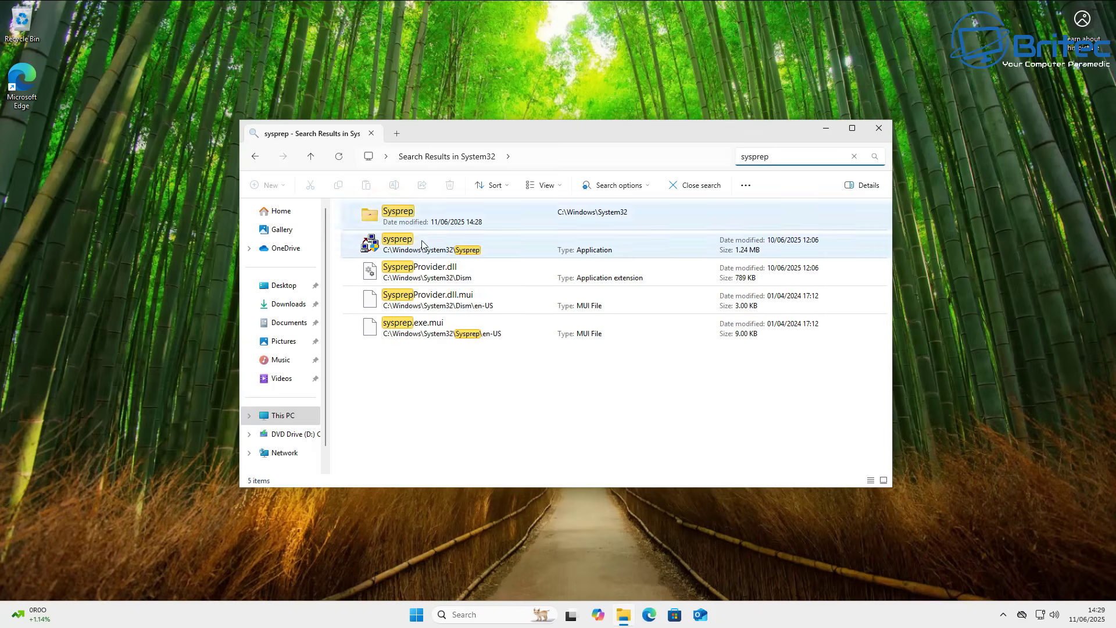
double_click(422, 244)
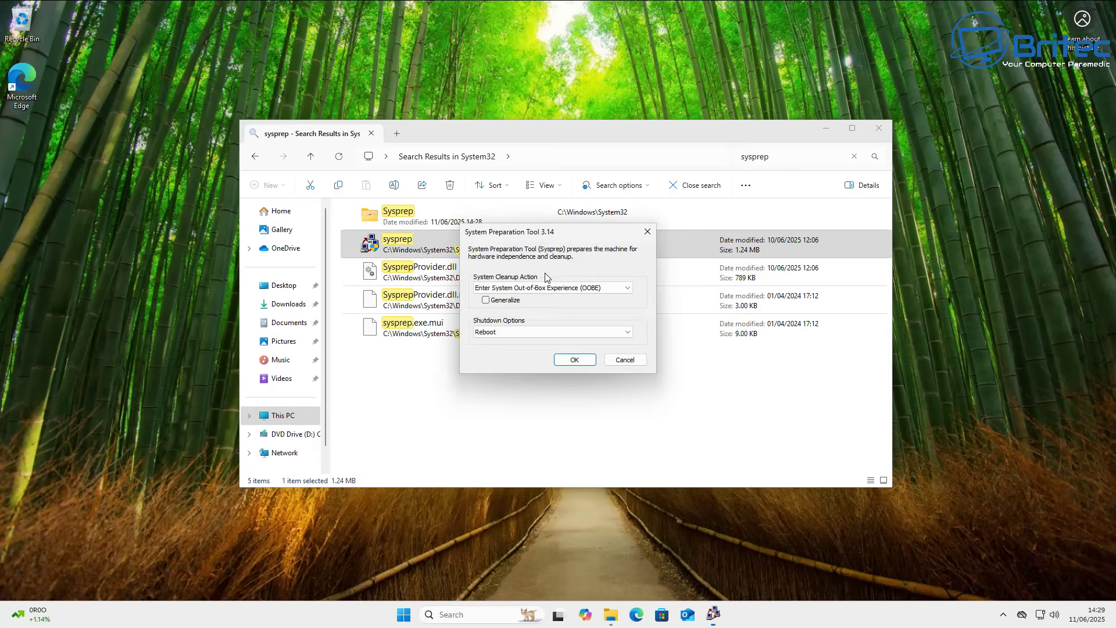
Close File Explorer and run Sysprep with the cleanup action Enter System Audit Mode and the Reboot shutdown option.
left_click(878, 128)
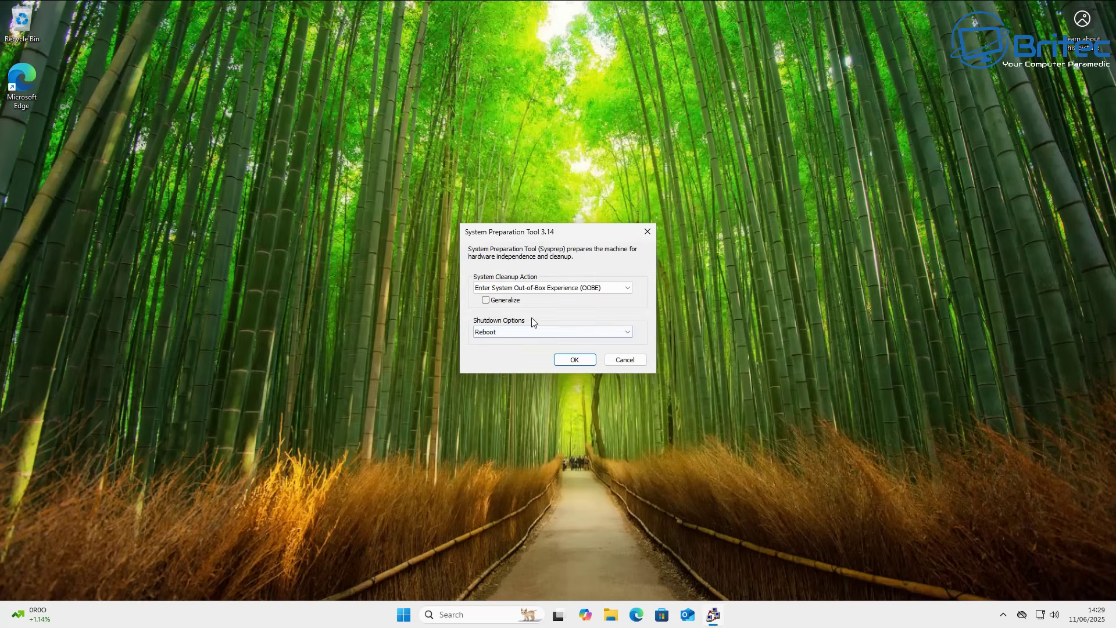
left_click(523, 289)
left_click(521, 302)
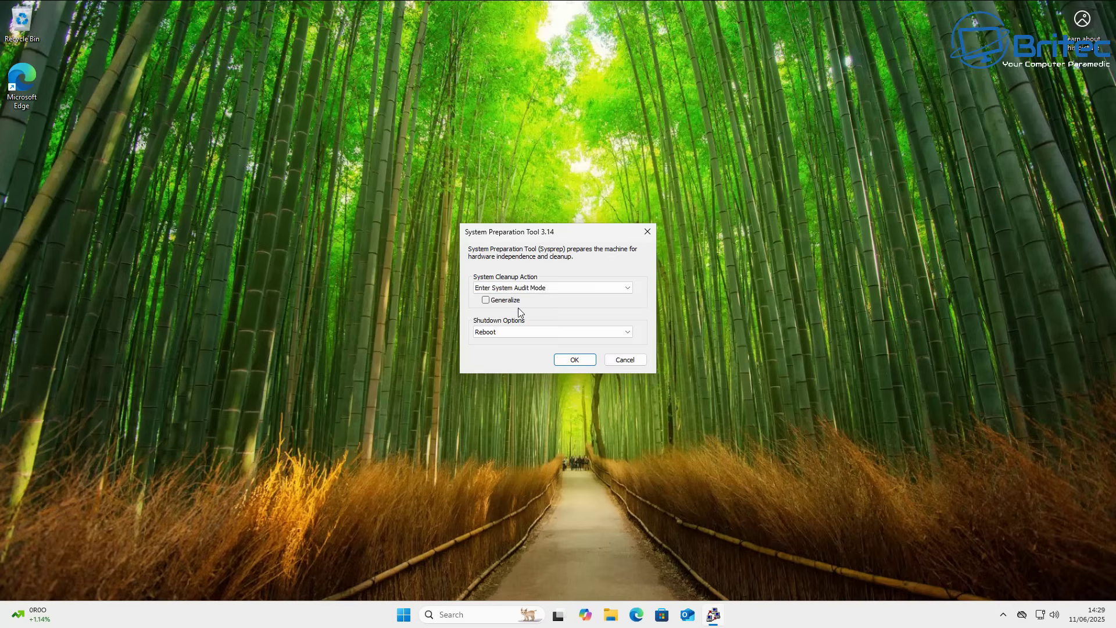
left_click(574, 360)
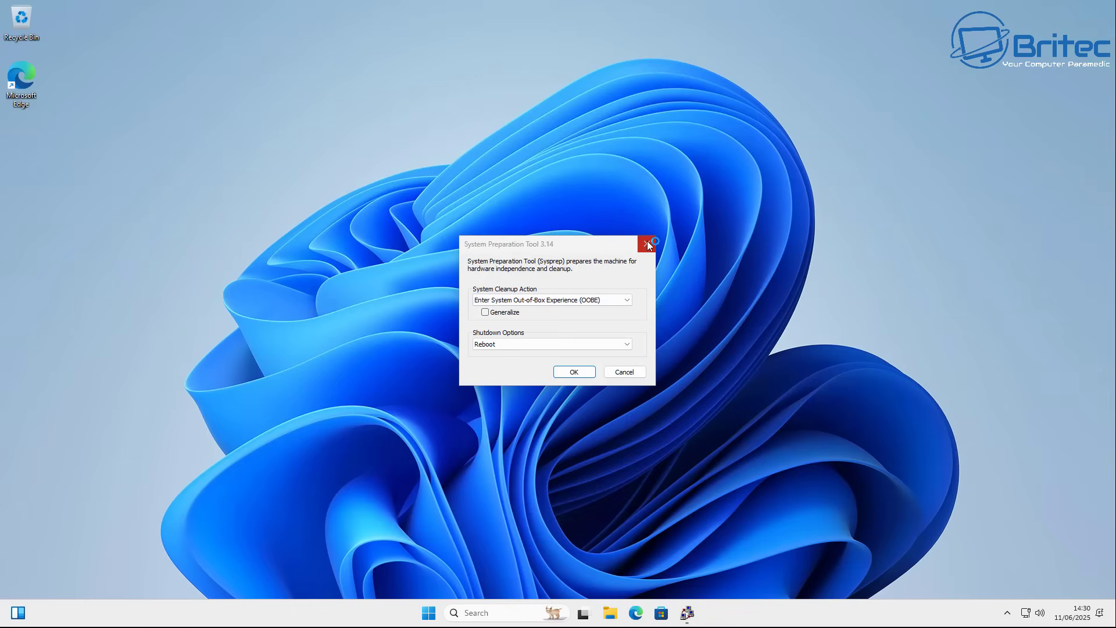
Move the System Preparation Tool dialog aside without closing it, and open Control Panel.
left_click_drag(579, 244, 254, 391)
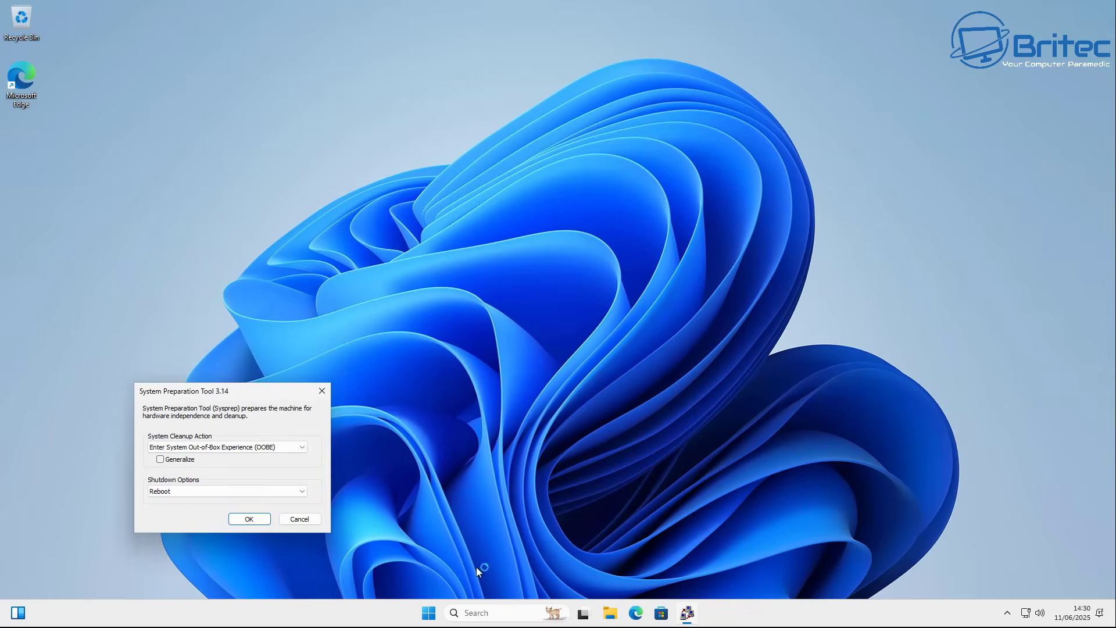
left_click(427, 616)
left_click(448, 195)
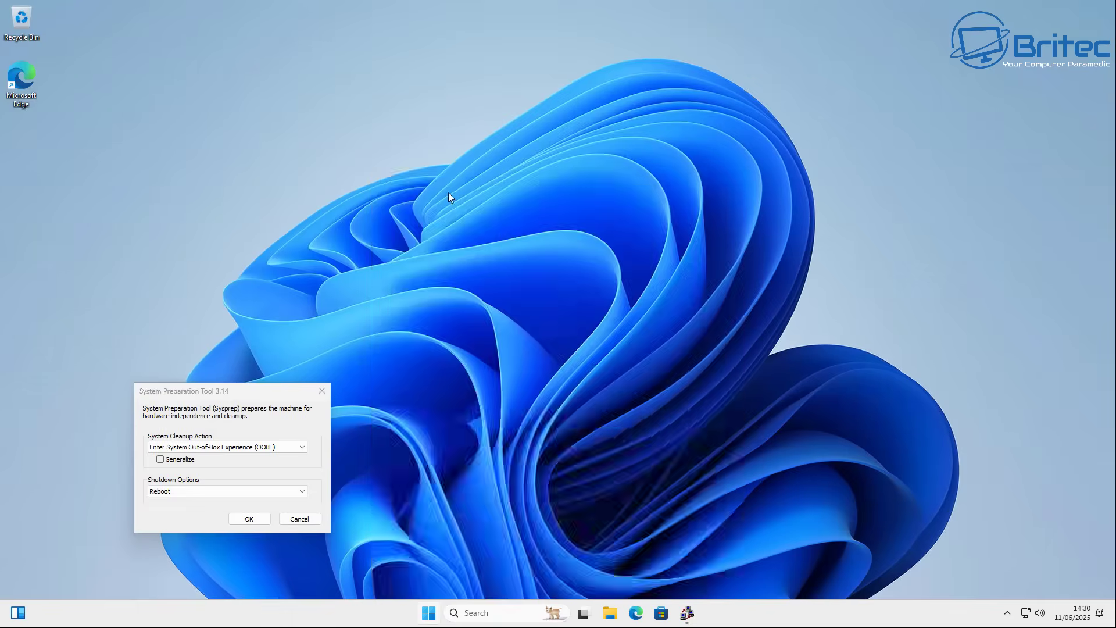
type("control")
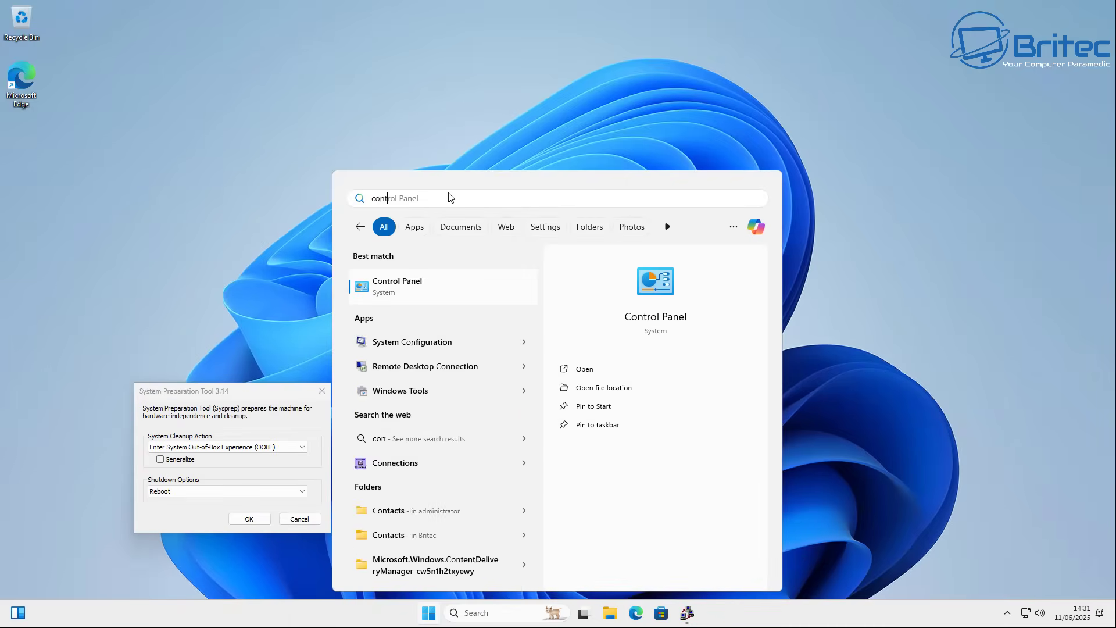
left_click(437, 297)
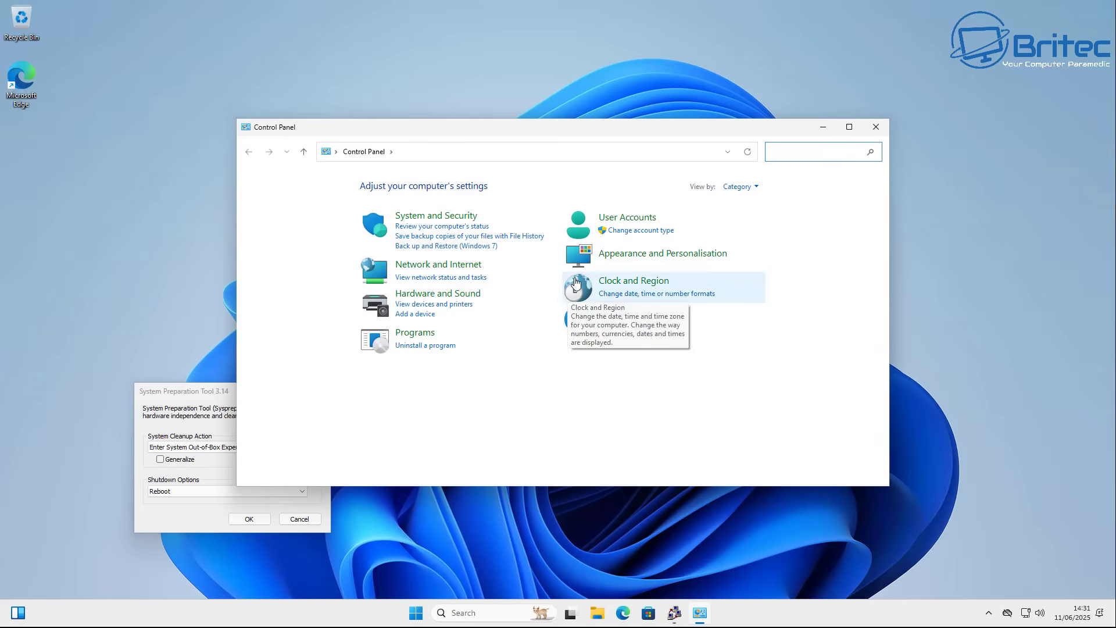
Delete the local Britec user account together with its files.
left_click(632, 218)
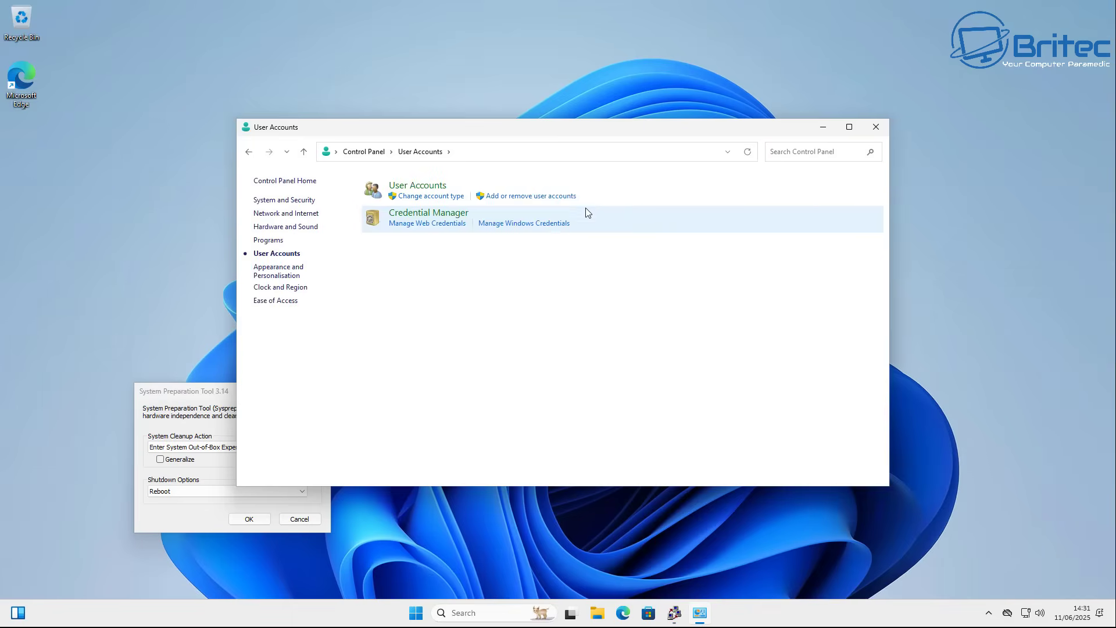
left_click(403, 187)
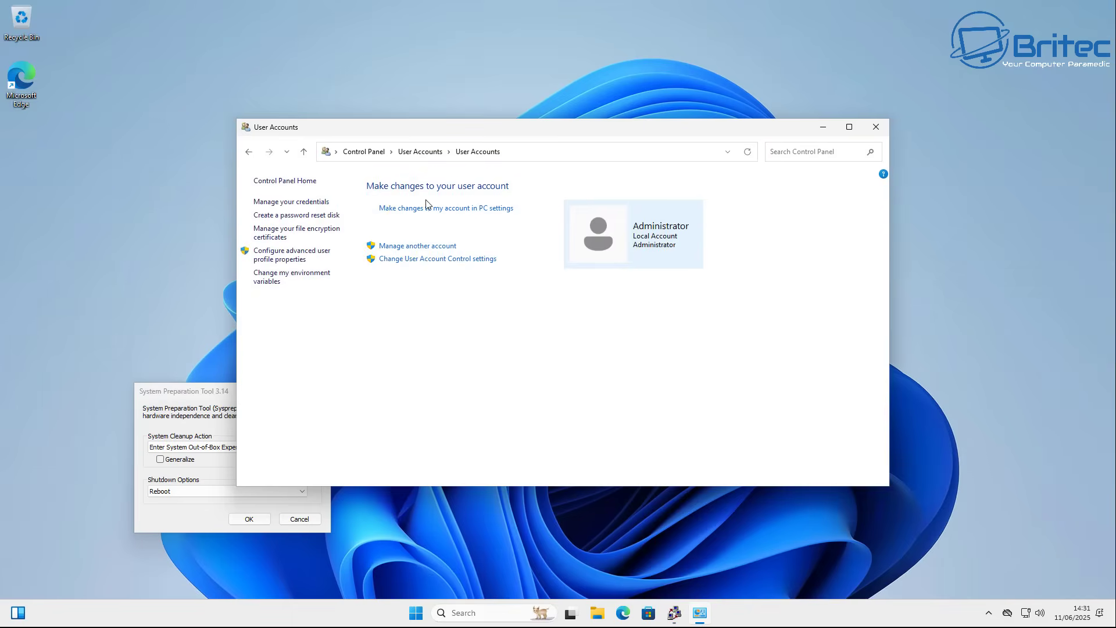
left_click(428, 247)
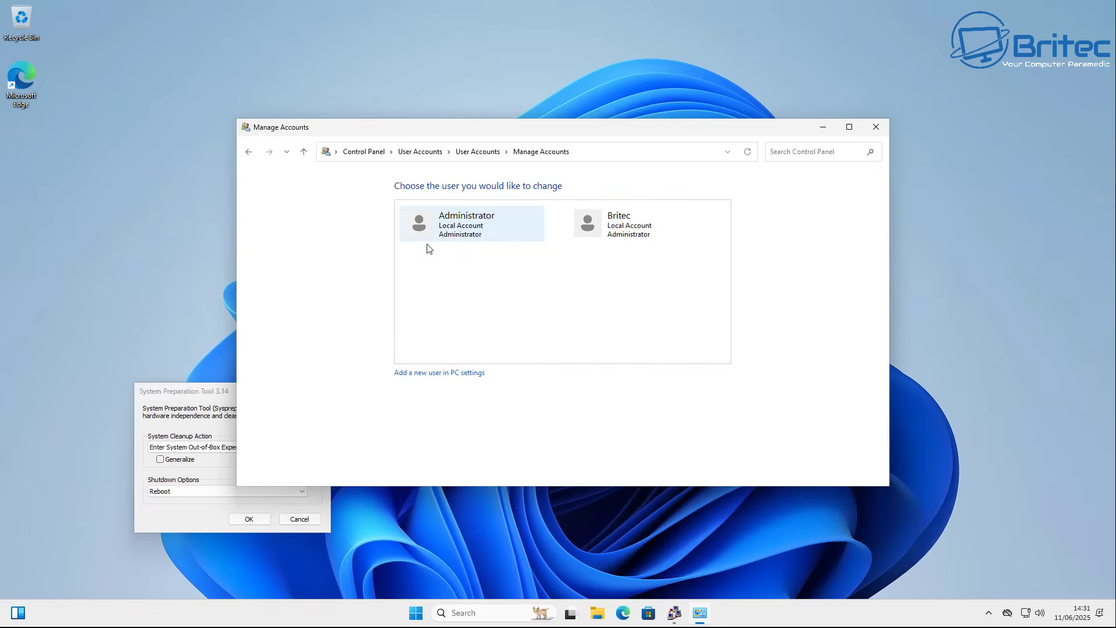
left_click(619, 230)
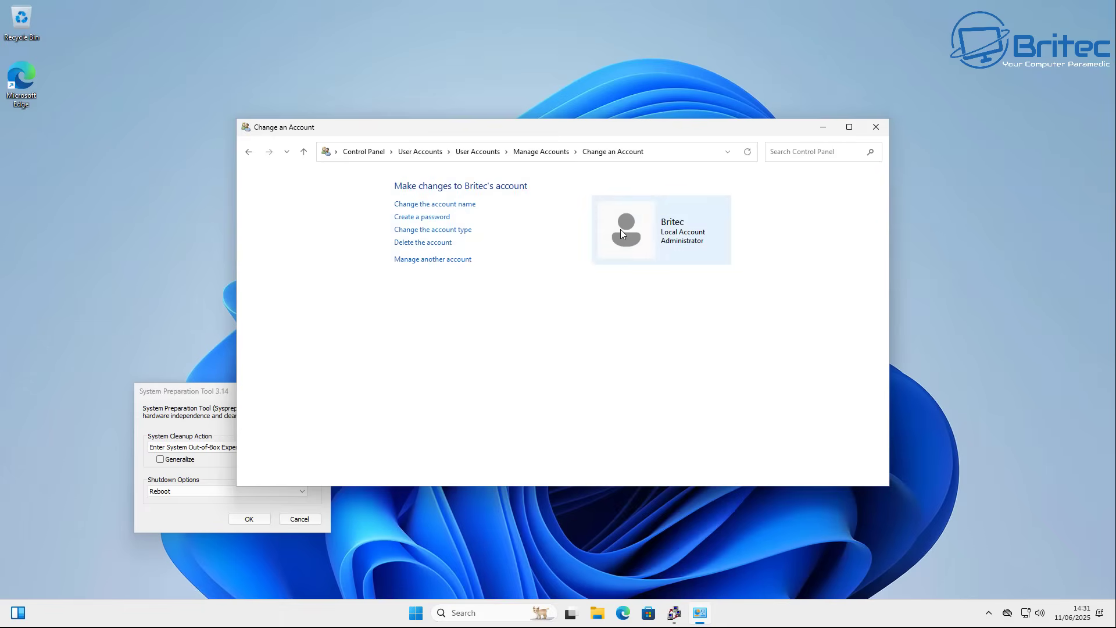
left_click(438, 243)
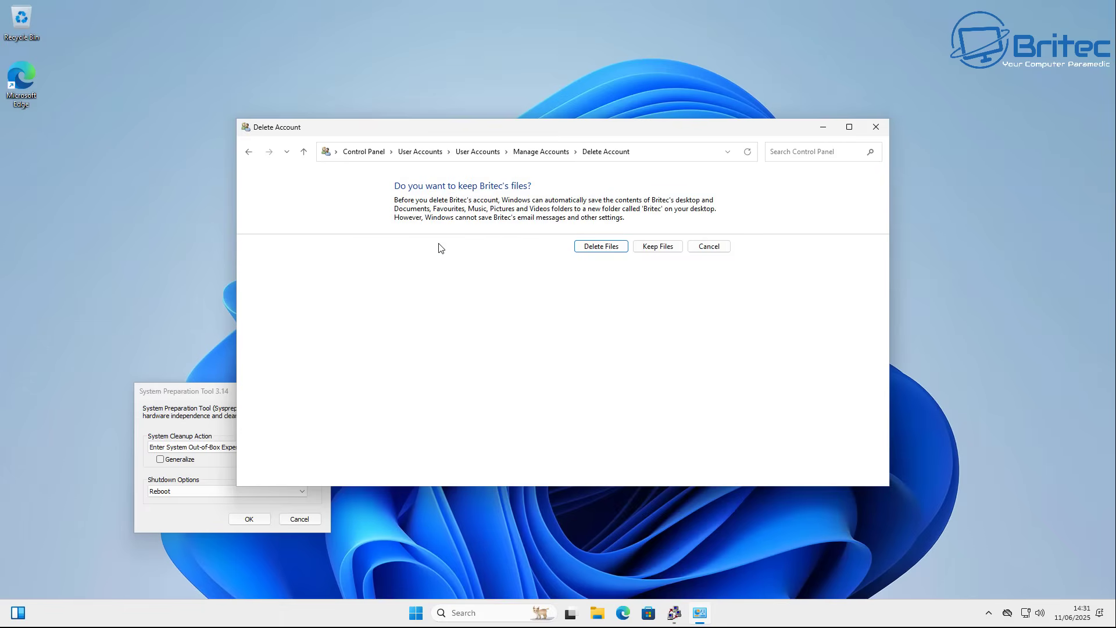
left_click(600, 250)
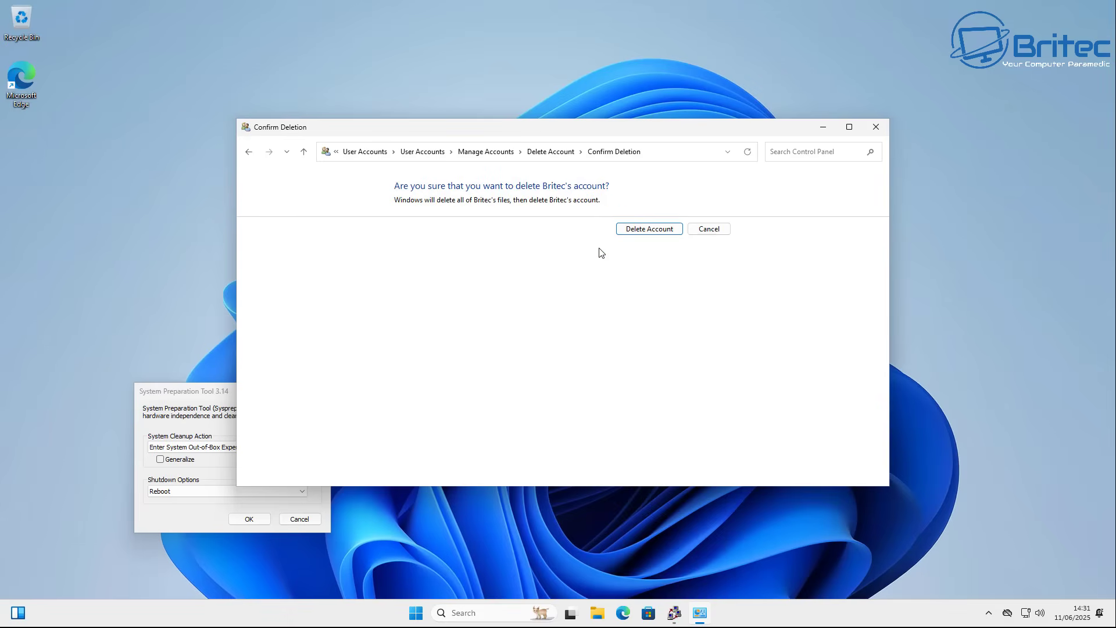
left_click(657, 230)
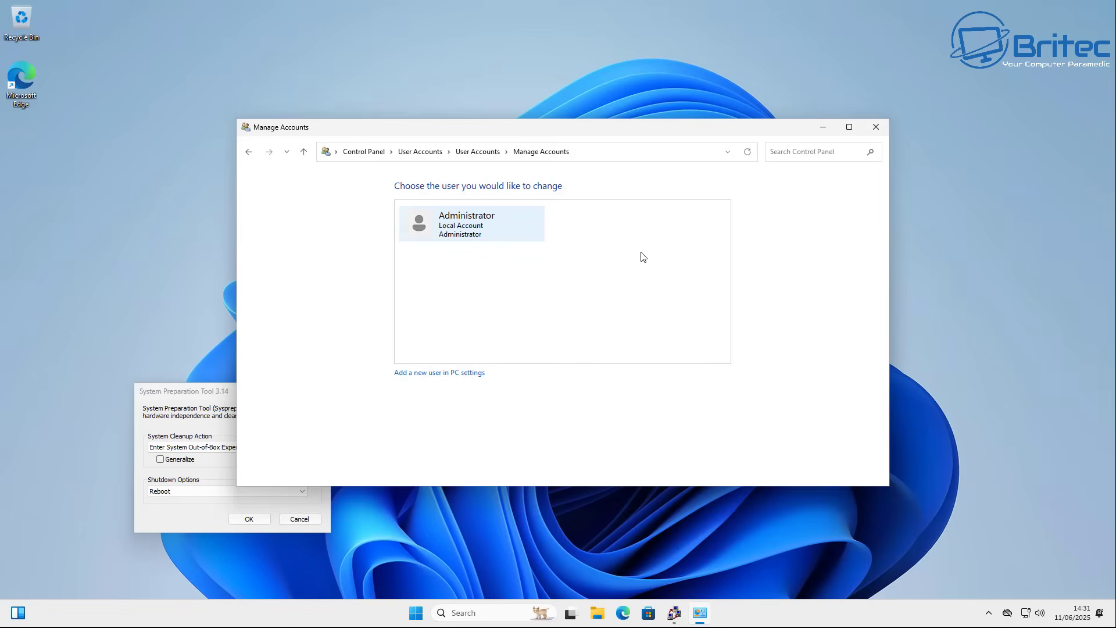
Close the Manage Accounts window and move the System Preparation Tool dialog back to the middle of the desktop.
left_click(204, 395)
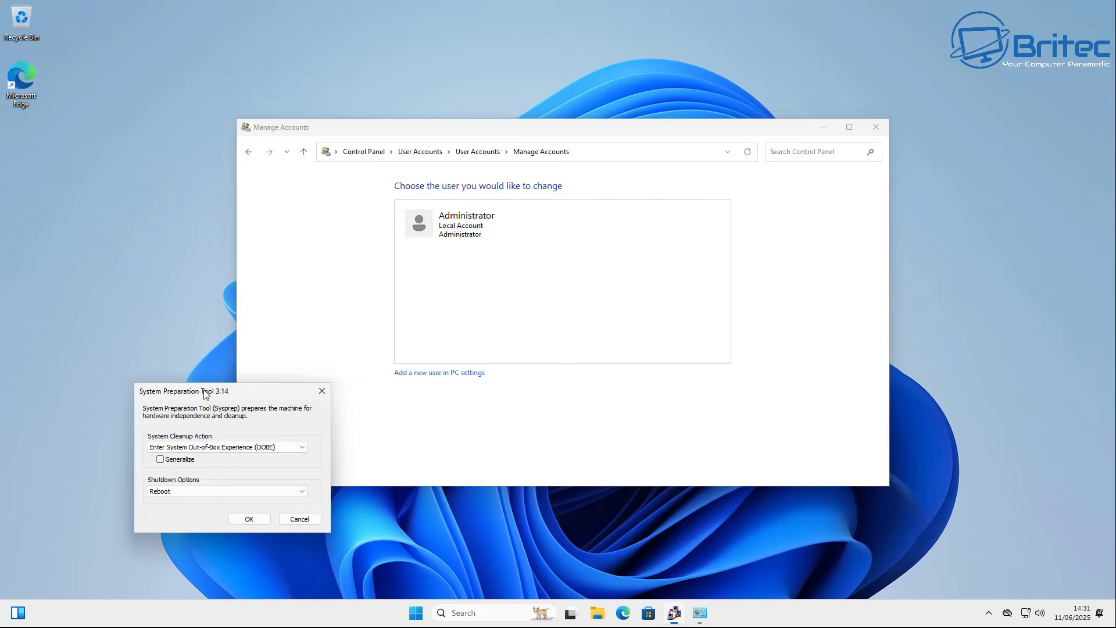
left_click_drag(206, 390, 215, 366)
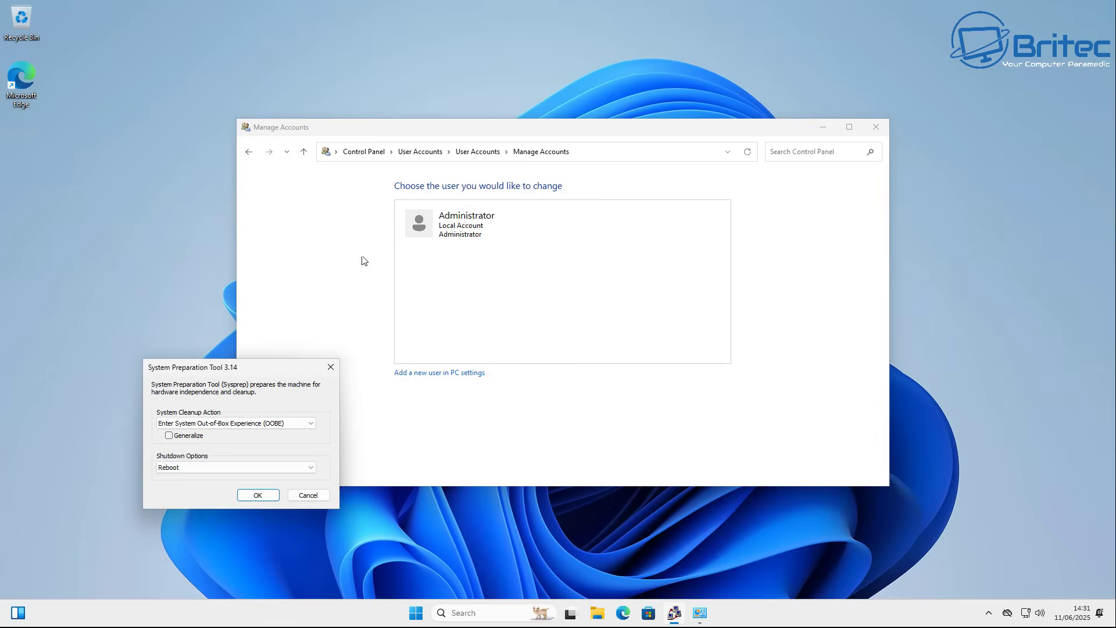
left_click(884, 133)
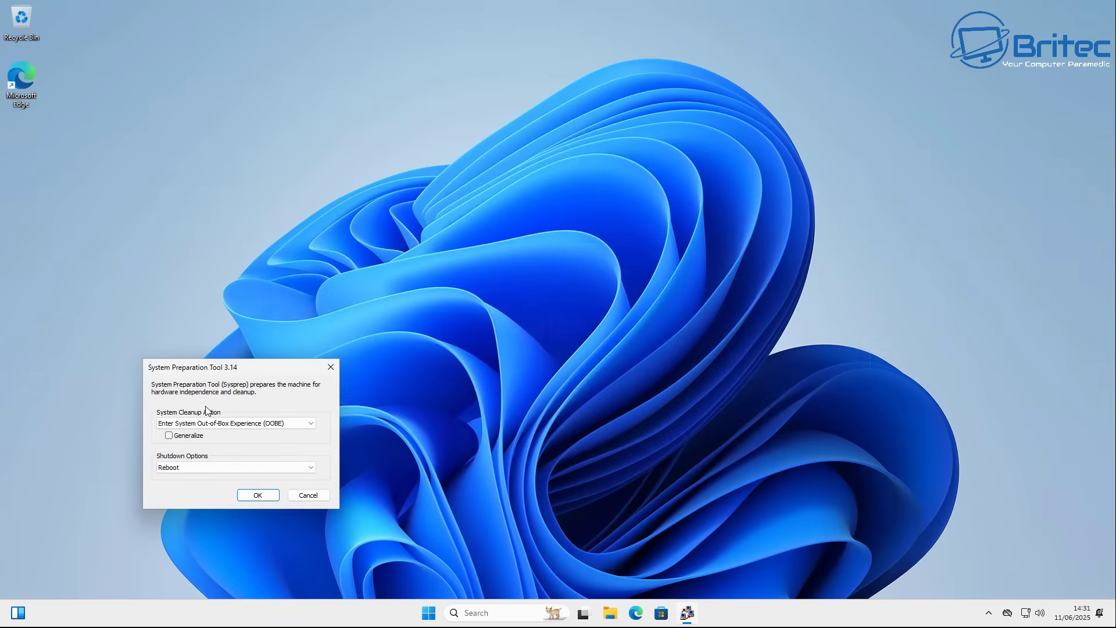
left_click_drag(219, 372, 569, 229)
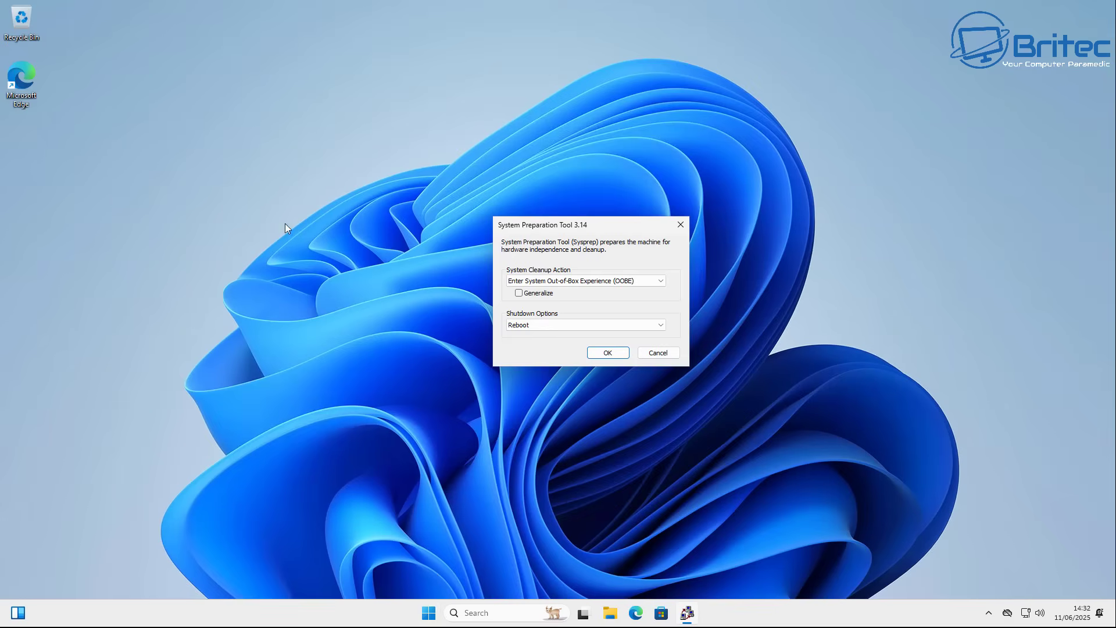
left_click_drag(553, 226, 574, 250)
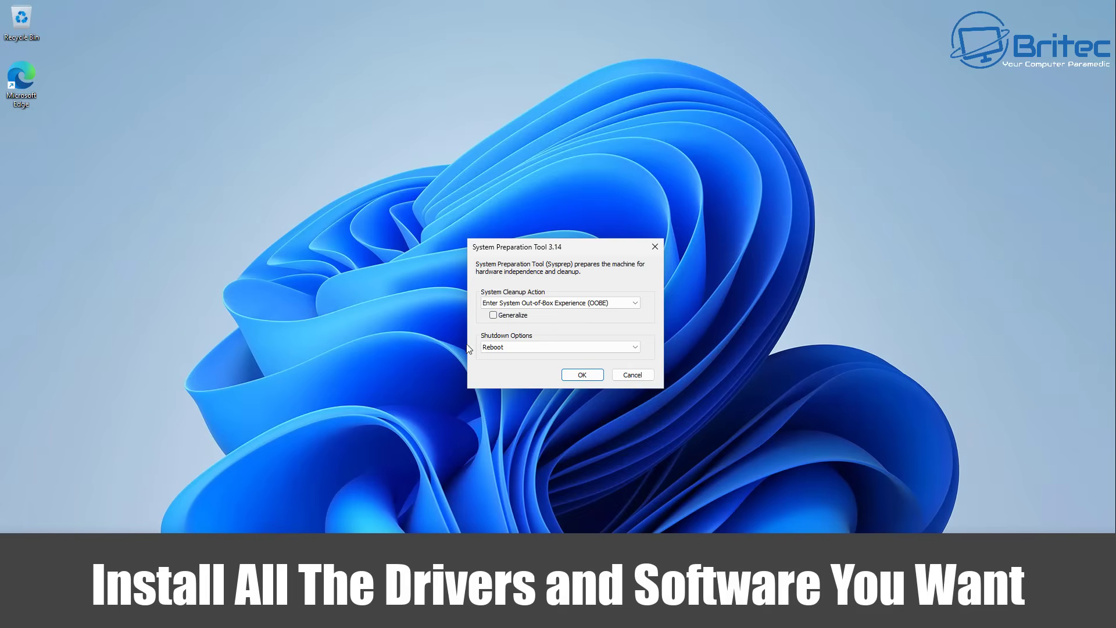
Set Sysprep's shutdown option to Shutdown and run it with Enter System Out-of-Box Experience (OOBE) as the cleanup action.
left_click(497, 347)
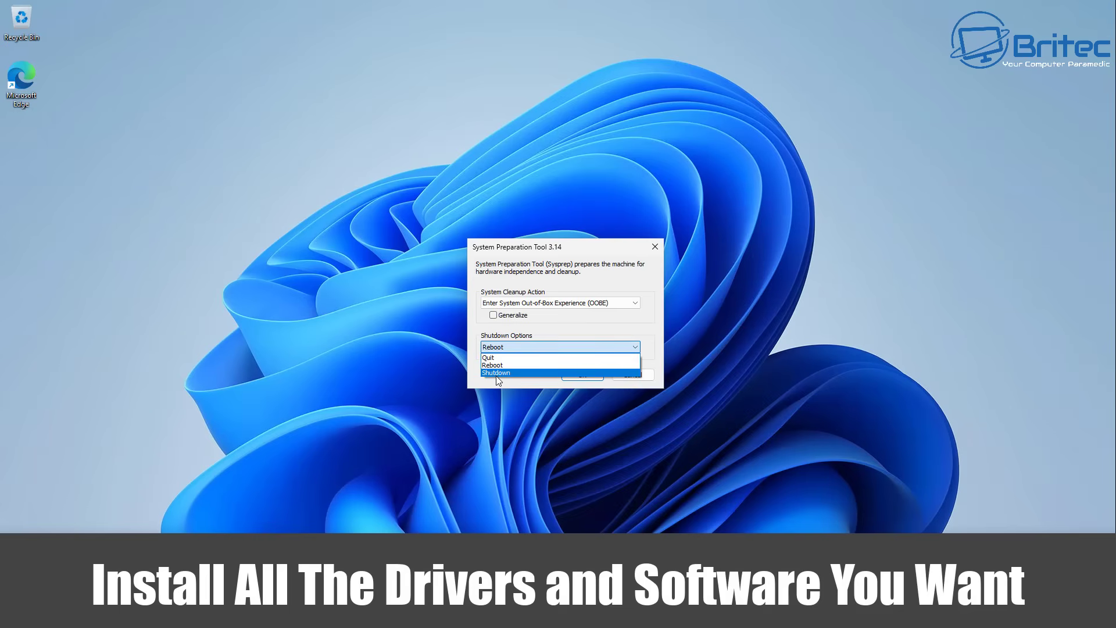
left_click(497, 373)
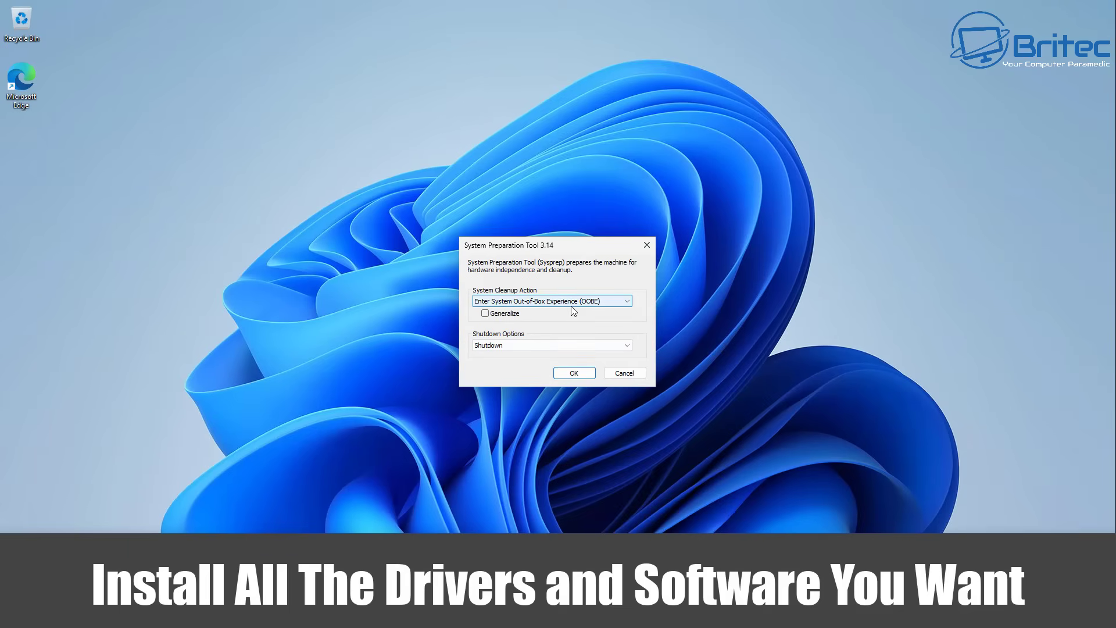
left_click(572, 373)
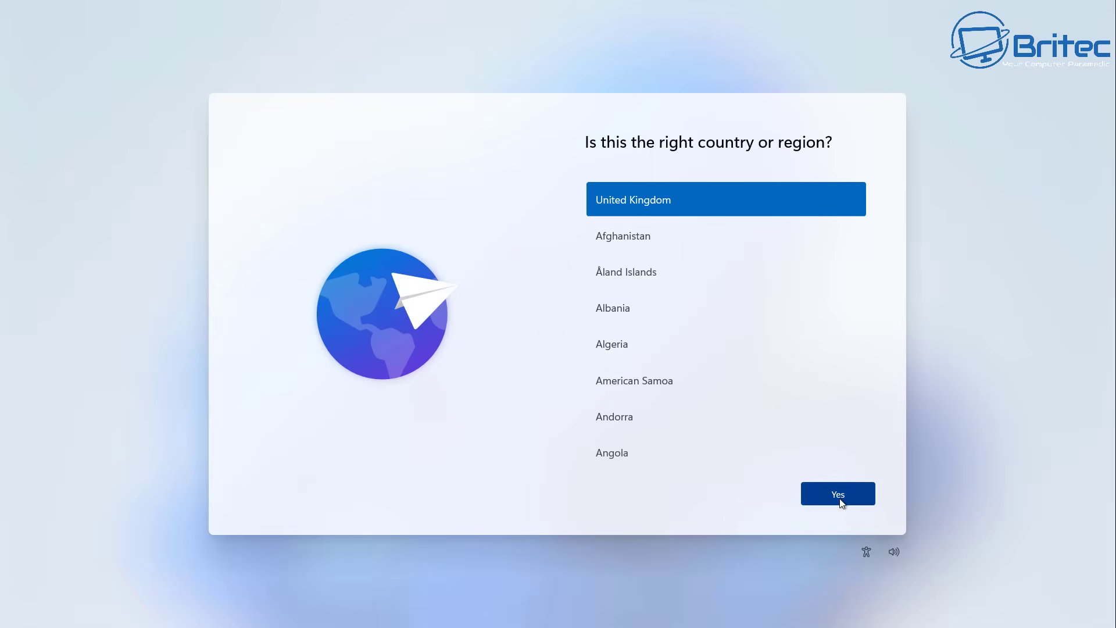
Confirm United Kingdom as the region and keyboard layout in the out-of-box setup.
left_click(840, 498)
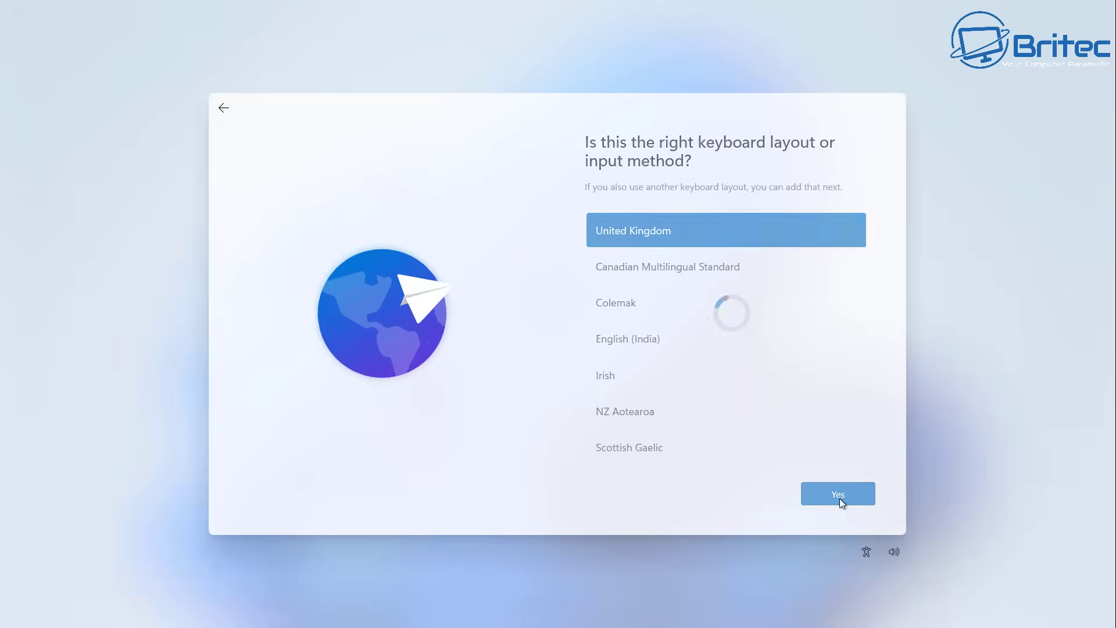
left_click(840, 497)
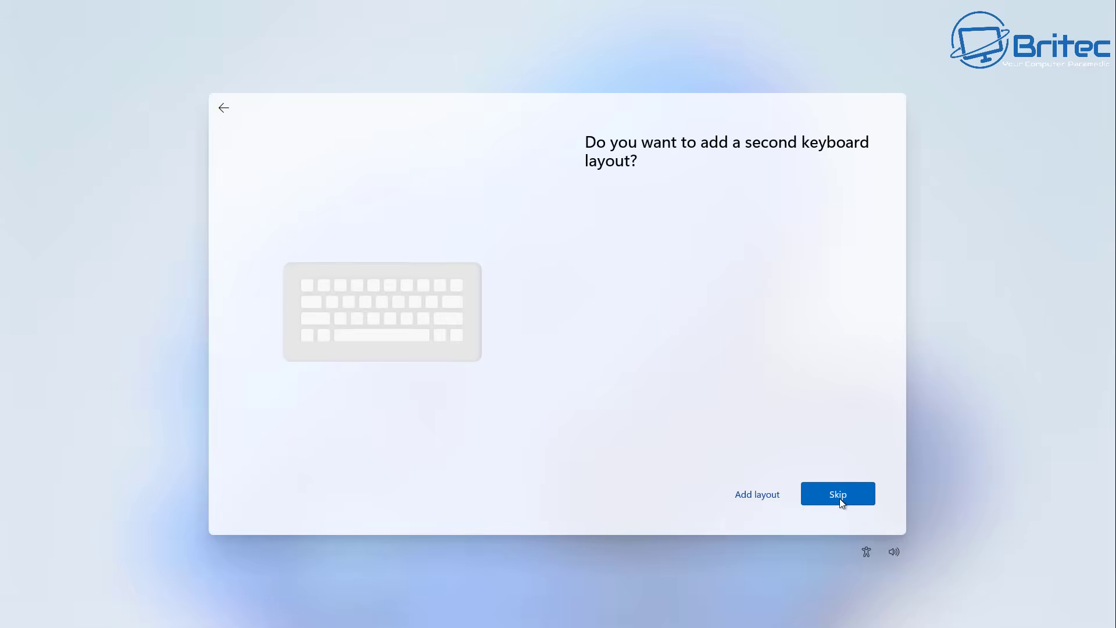